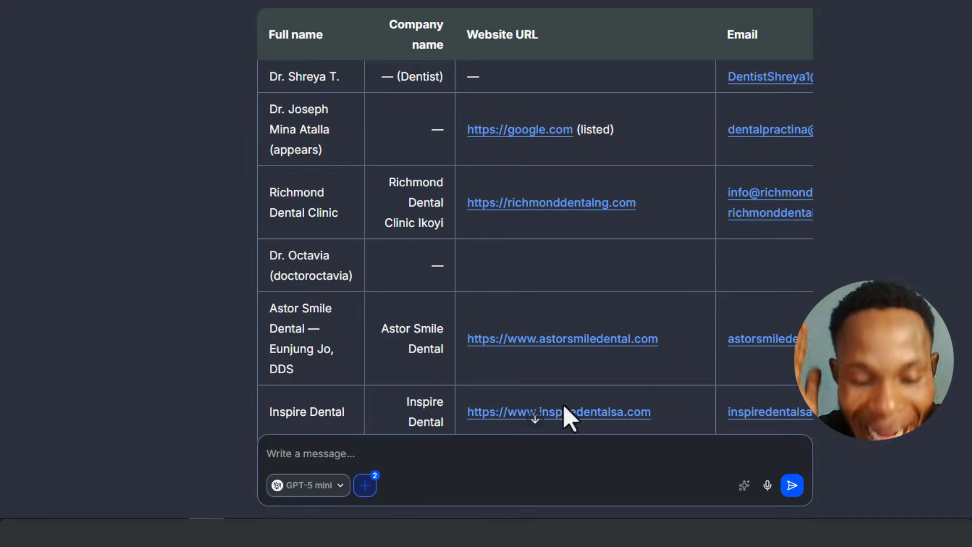
- Review the dentist leads table and the i10X homepage, and browse the AI models and category groups in the chat's model list
{"action": "scroll", "coordinate": [917, 144], "scroll_direction": "down", "scroll_amount": 10}
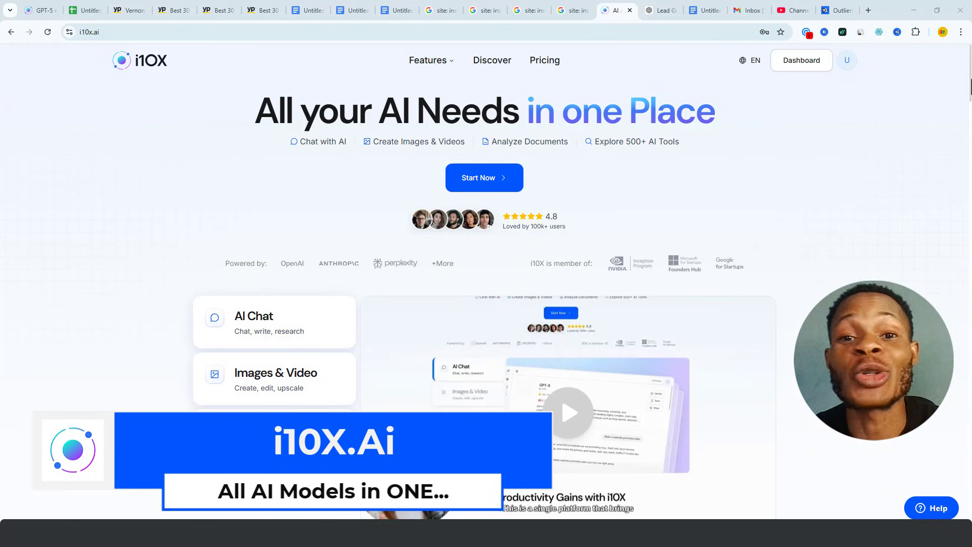
{"action": "scroll", "coordinate": [484, 283], "scroll_direction": "down", "scroll_amount": 9}
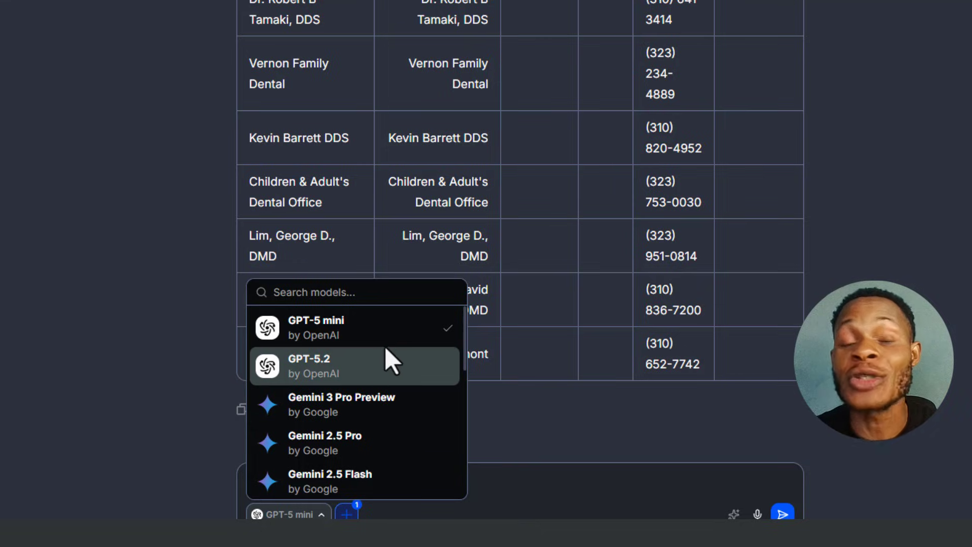
{"action": "scroll", "coordinate": [390, 349], "scroll_direction": "down", "scroll_amount": 5}
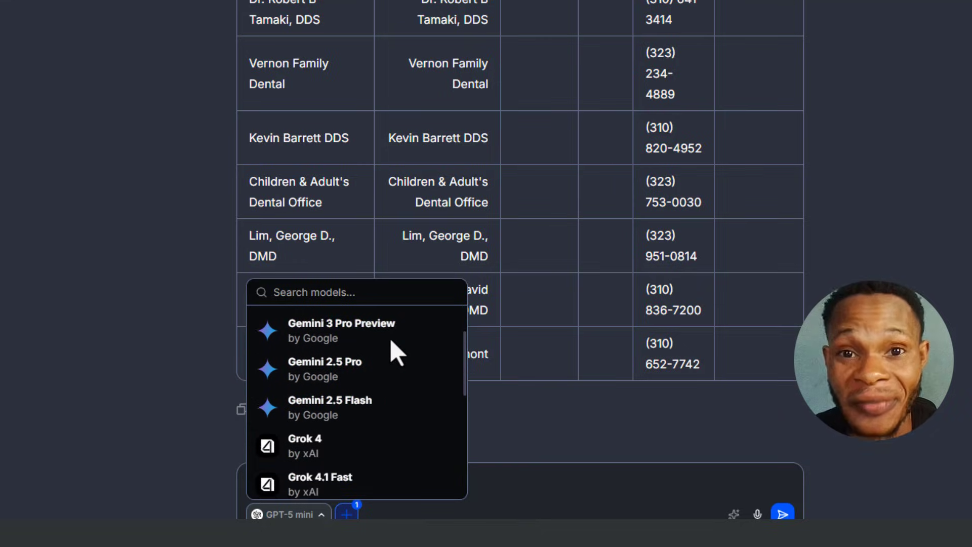
{"action": "scroll", "coordinate": [398, 353], "scroll_direction": "down", "scroll_amount": 1}
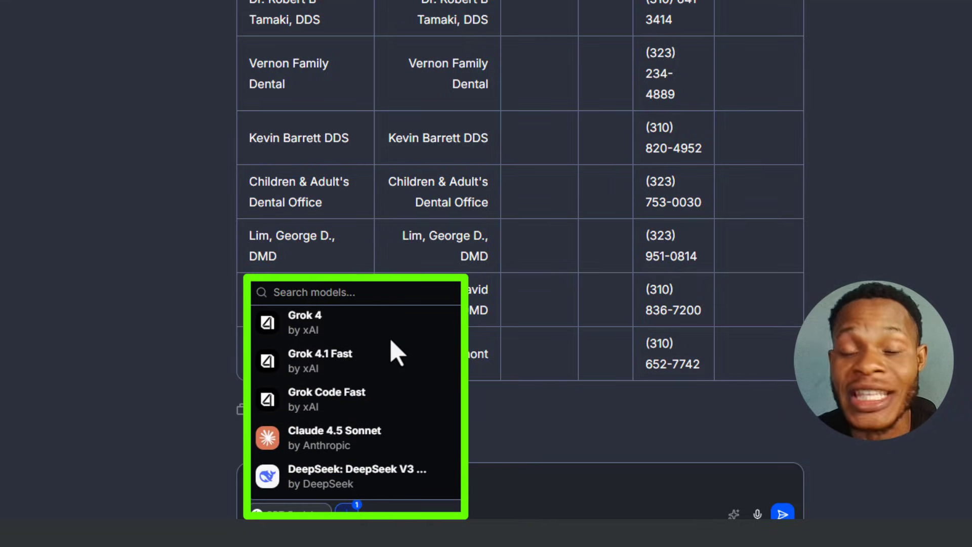
{"action": "scroll", "coordinate": [398, 353], "scroll_direction": "down", "scroll_amount": 7}
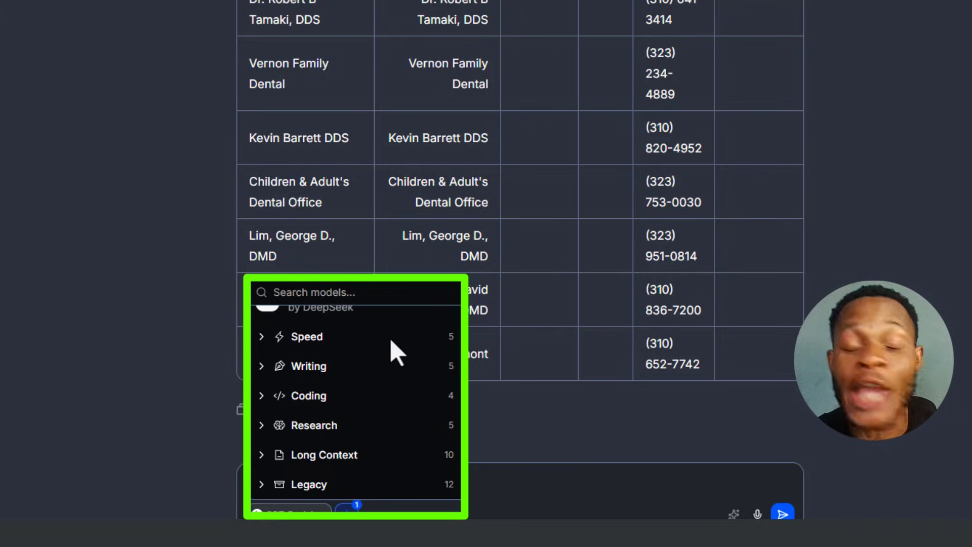
{"action": "scroll", "coordinate": [397, 353], "scroll_direction": "up", "scroll_amount": 5}
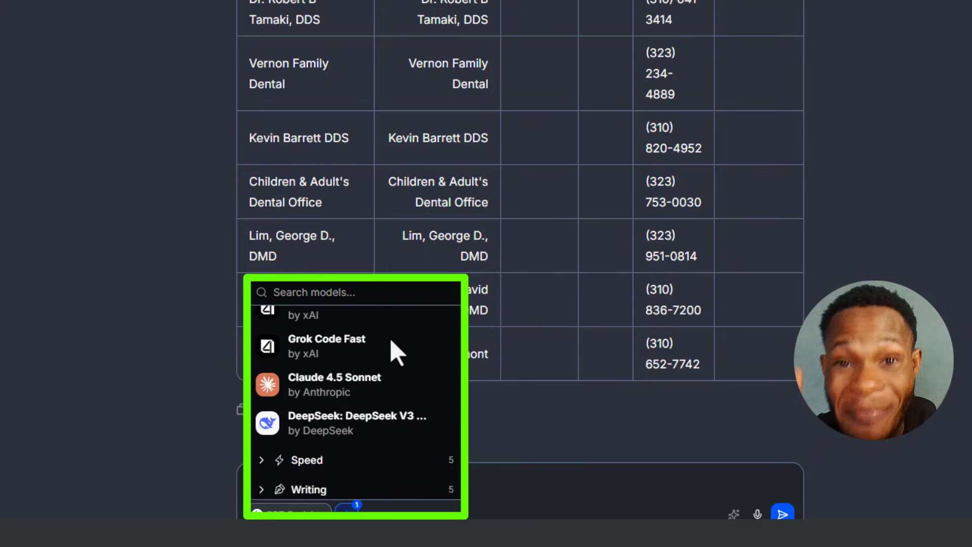
{"action": "scroll", "coordinate": [398, 352], "scroll_direction": "up", "scroll_amount": 6}
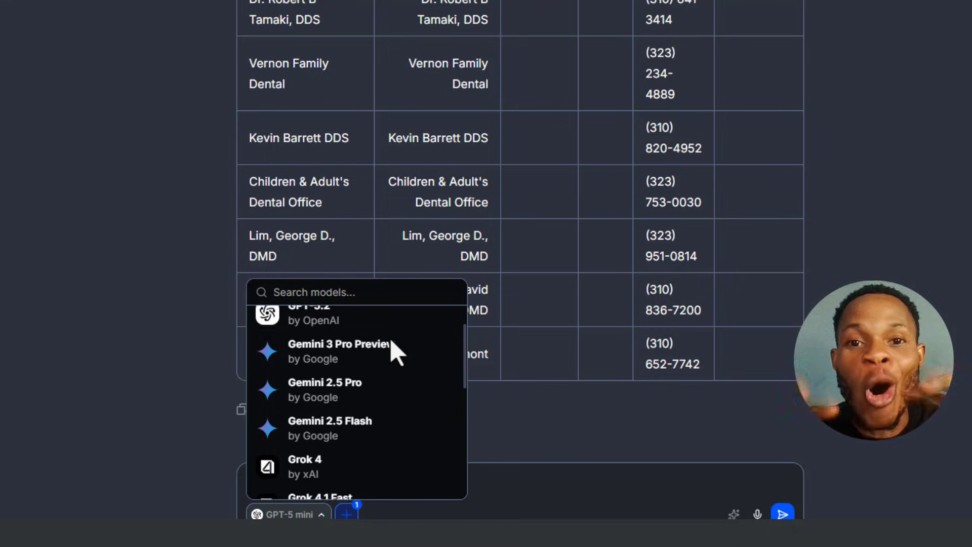
{"action": "scroll", "coordinate": [397, 353], "scroll_direction": "up", "scroll_amount": 2}
{"action": "scroll", "coordinate": [391, 344], "scroll_direction": "down", "scroll_amount": 3}
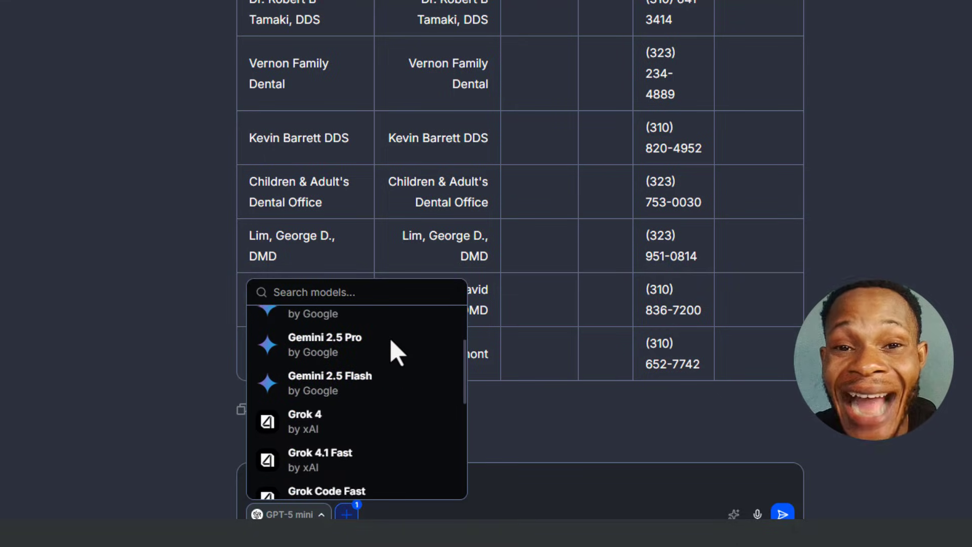
{"action": "scroll", "coordinate": [385, 354], "scroll_direction": "down", "scroll_amount": 3}
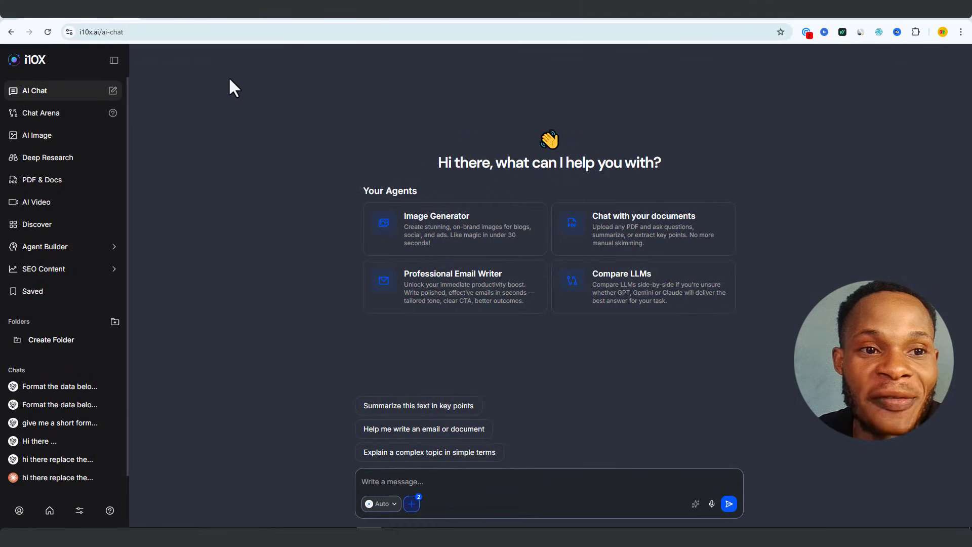
- Switch to the Google Docs document and examine the search template's email domains and the instagram.com "dentist" and tiktok.com "chefs" examples
{"action": "left_click", "coordinate": [208, 17]}
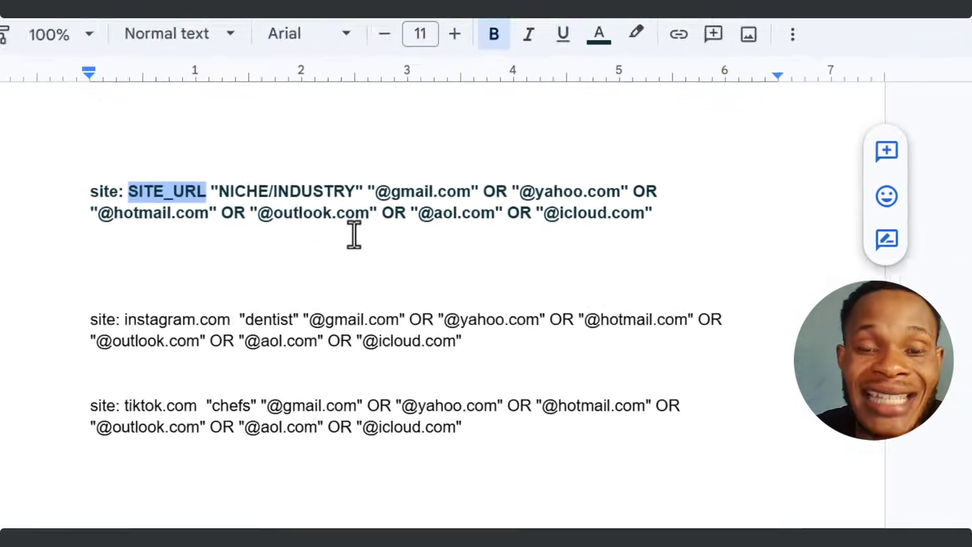
{"action": "left_click", "coordinate": [354, 235]}
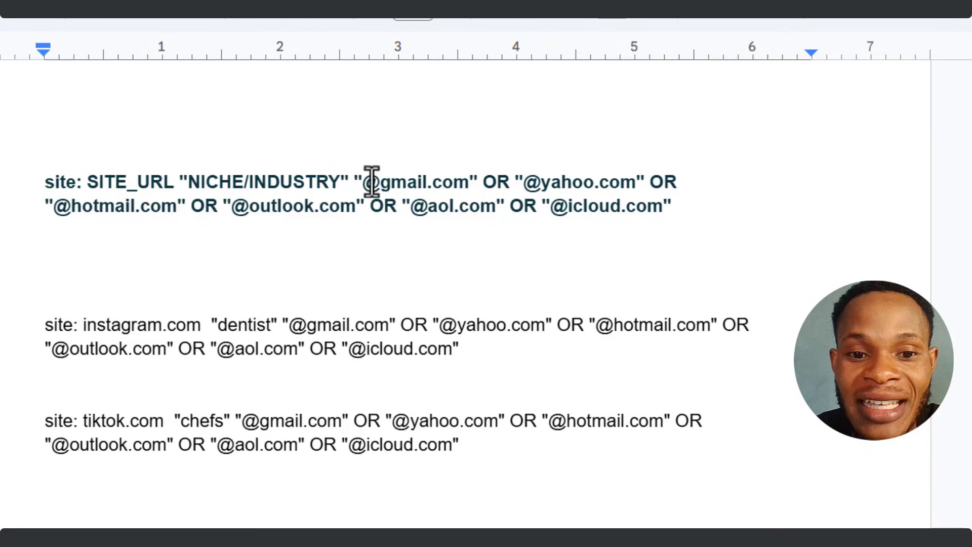
{"action": "left_click_drag", "start_coordinate": [371, 182], "coordinate": [664, 207]}
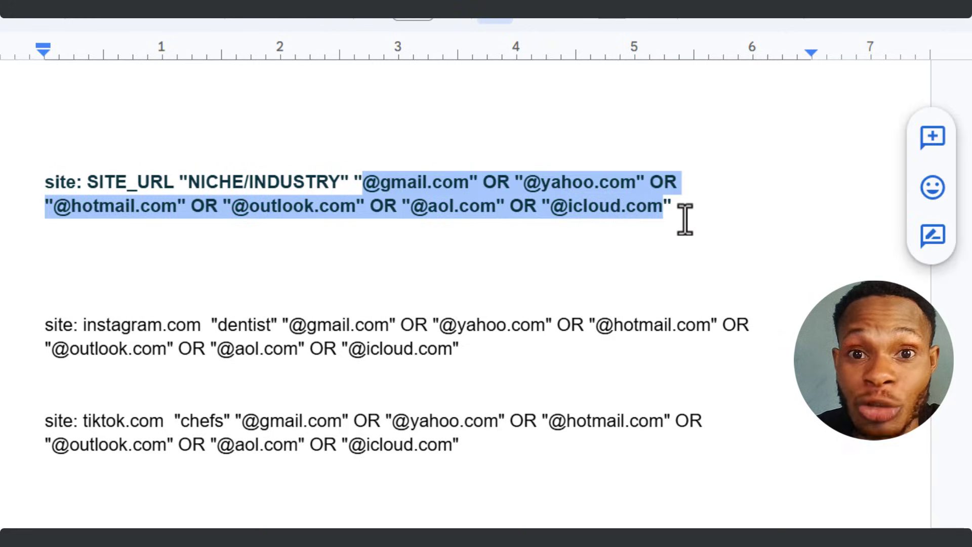
{"action": "left_click", "coordinate": [684, 218]}
{"action": "scroll", "coordinate": [268, 276], "scroll_direction": "down", "scroll_amount": 2}
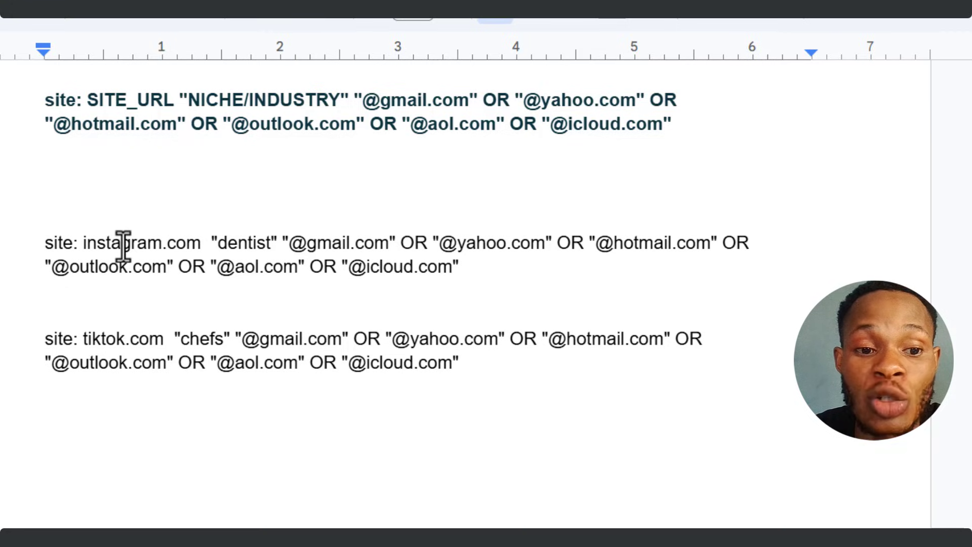
{"action": "double_click", "coordinate": [238, 246]}
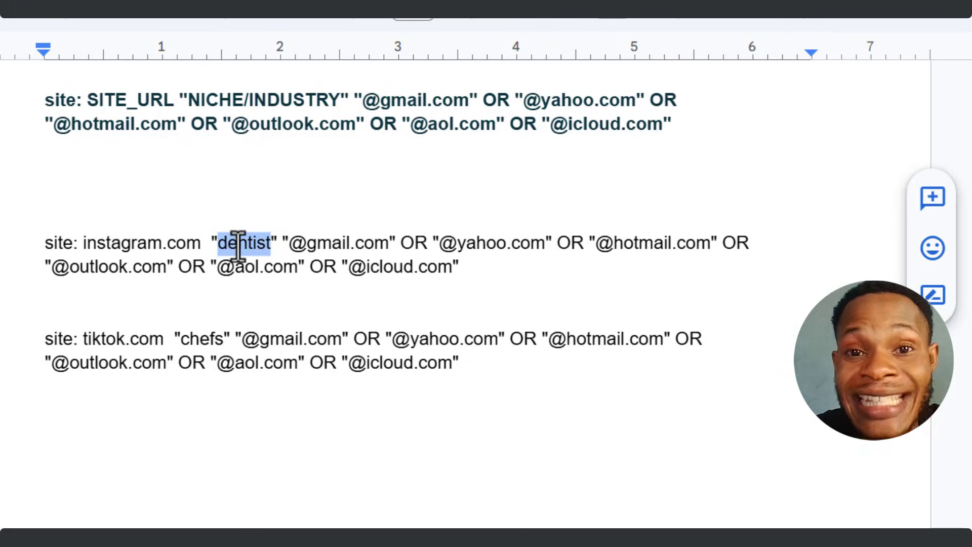
{"action": "left_click", "coordinate": [215, 338]}
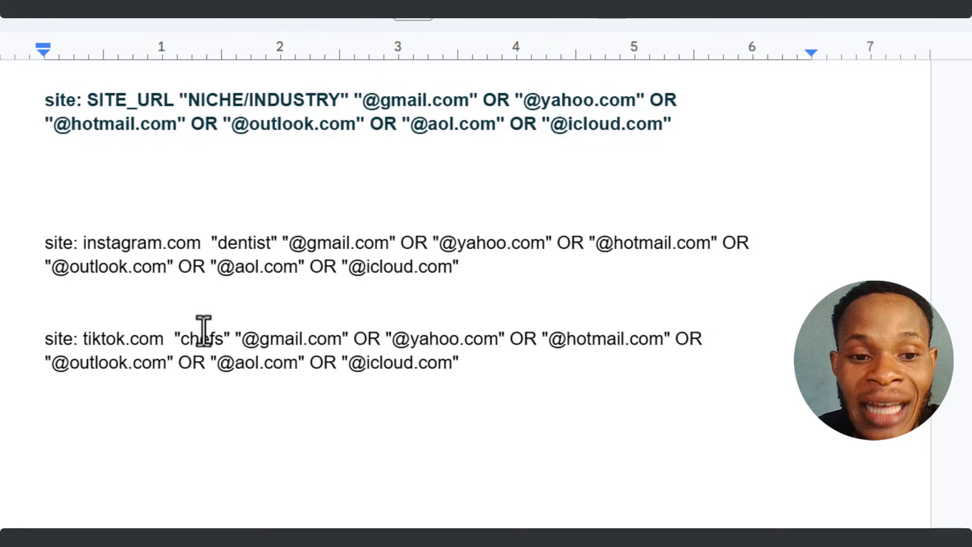
{"action": "double_click", "coordinate": [188, 345]}
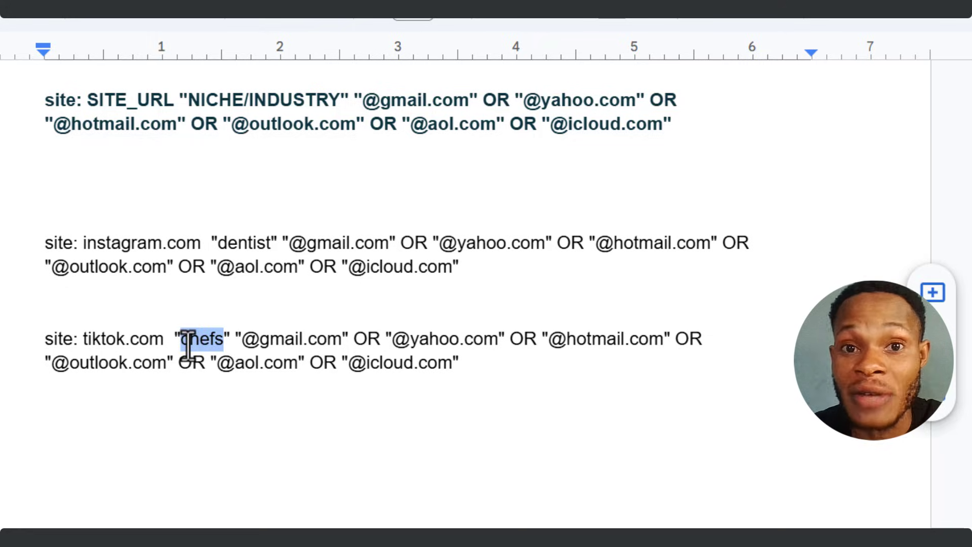
{"action": "right_click", "coordinate": [220, 266]}
{"action": "key", "text": "Escape"}
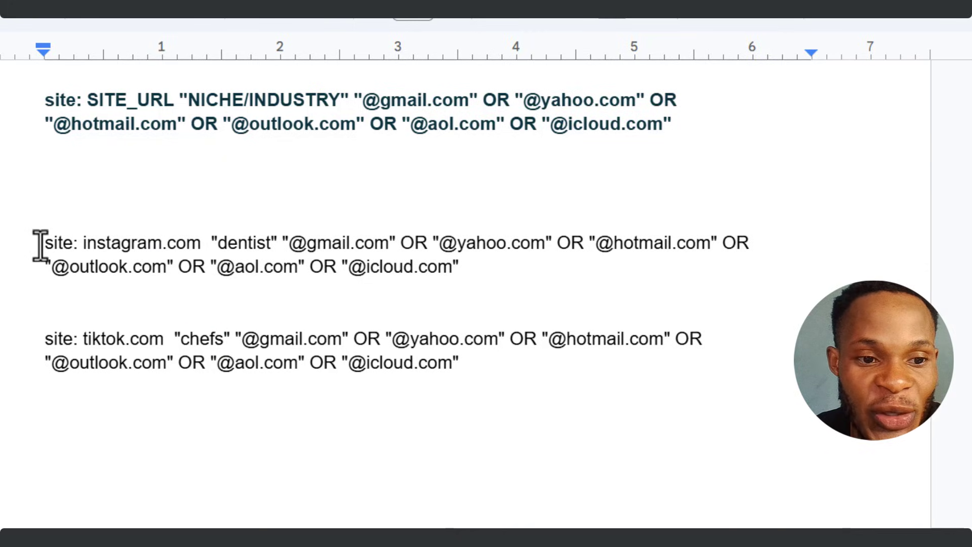
- Copy the complete instagram.com "dentist" search query, including all its email domains, from the document
{"action": "left_click_drag", "start_coordinate": [41, 246], "coordinate": [462, 272]}
{"action": "key", "text": "ctrl+c"}
{"action": "right_click", "coordinate": [394, 257]}
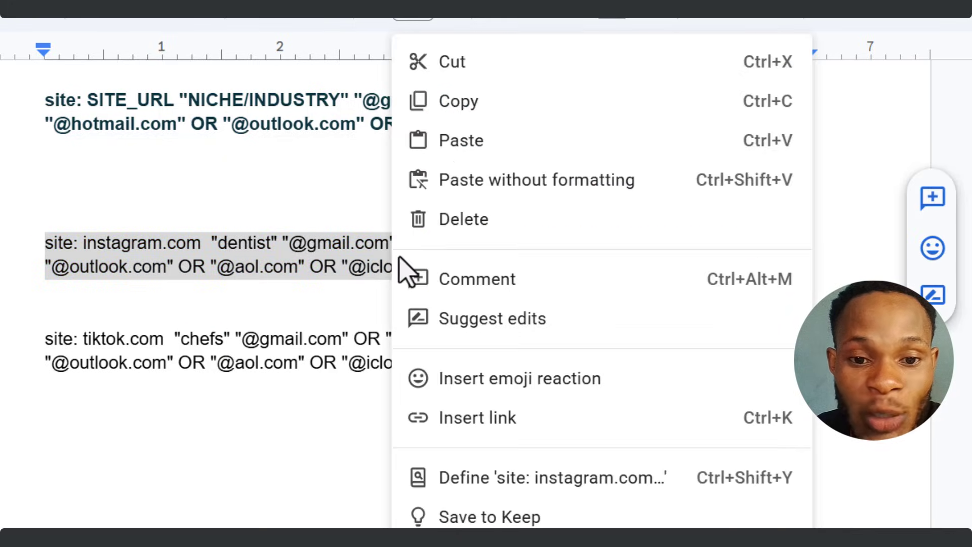
{"action": "left_click", "coordinate": [476, 107]}
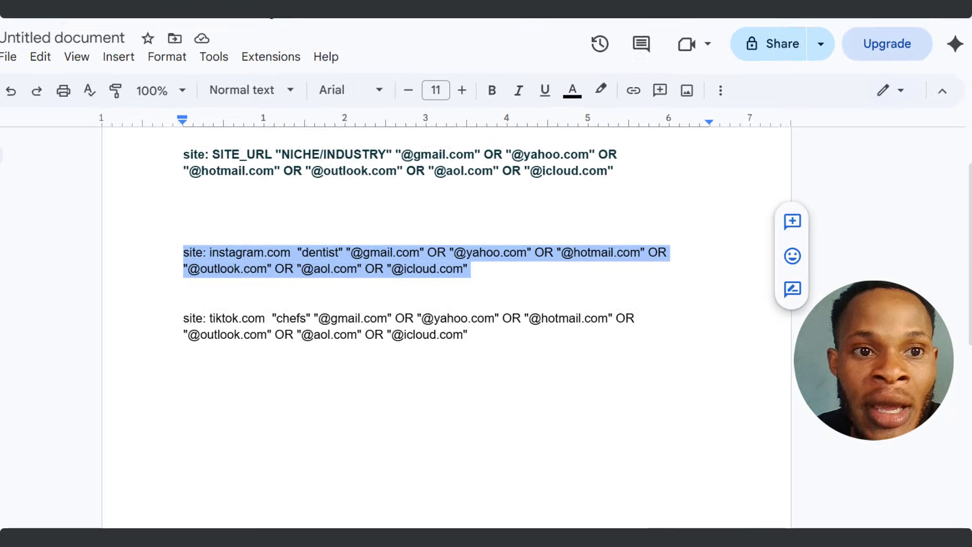
- Run the copied instagram.com "dentist" query as a Google search in a new browser tab
{"action": "key", "text": "ctrl+t"}
{"action": "left_click", "coordinate": [284, 32]}
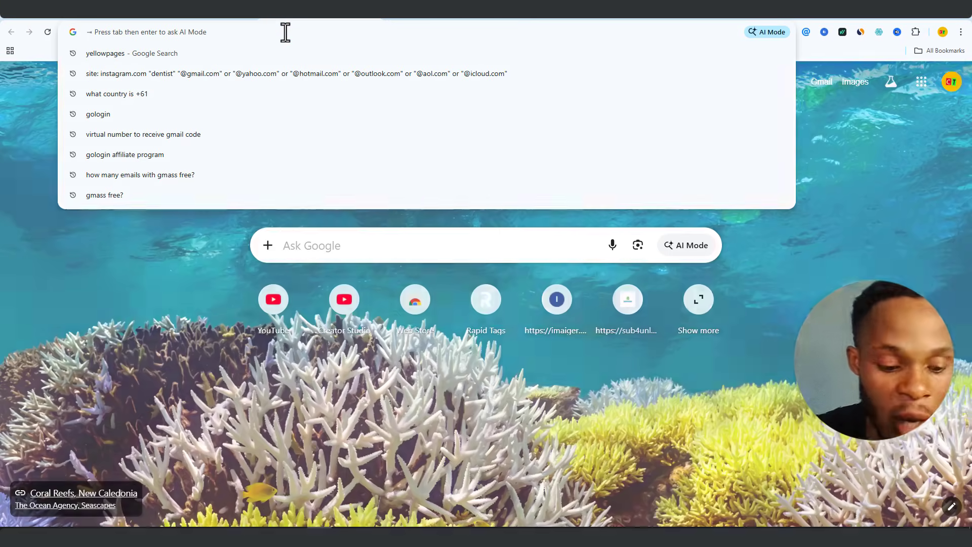
{"action": "key", "text": "ctrl+v"}
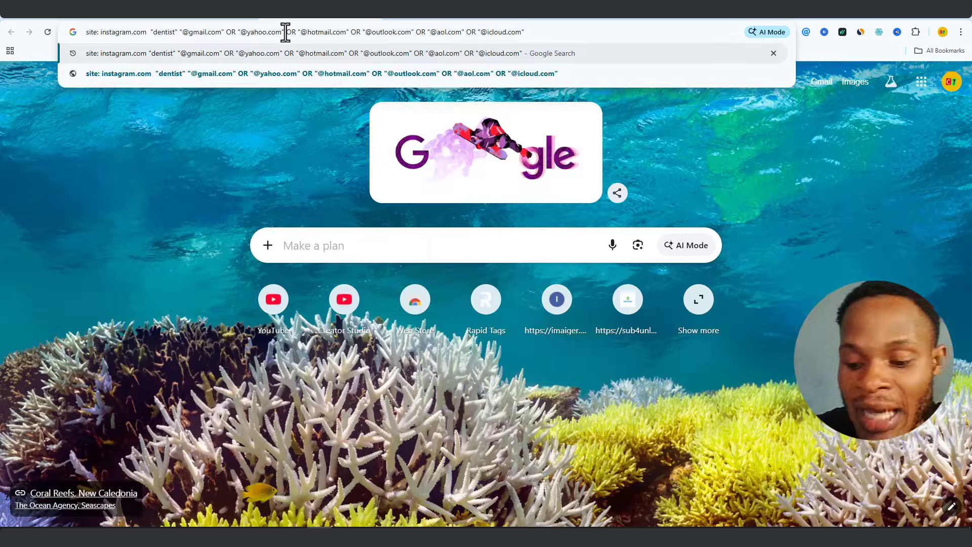
{"action": "key", "text": "Return"}
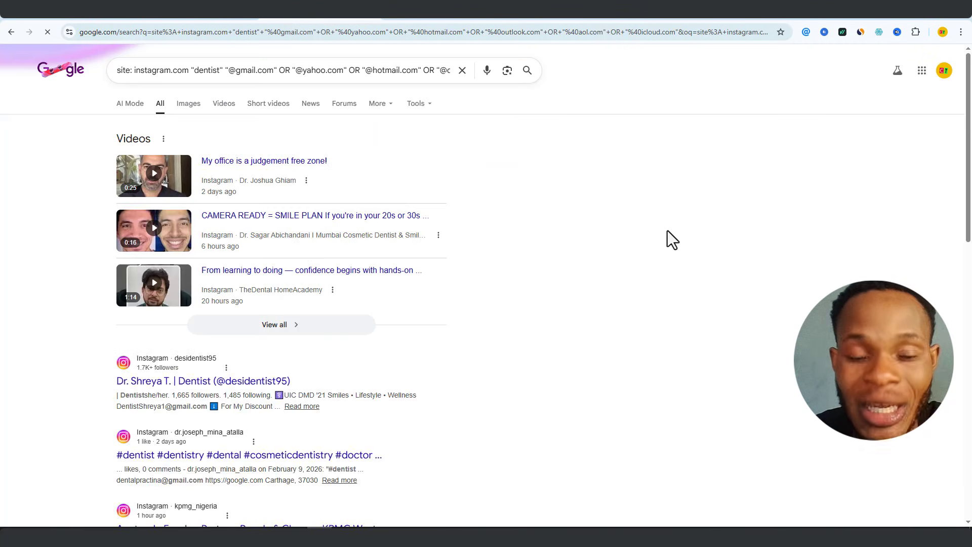
- Examine the first page of search results for dentists' email addresses in the result snippets
{"action": "scroll", "coordinate": [667, 231], "scroll_direction": "down", "scroll_amount": 2}
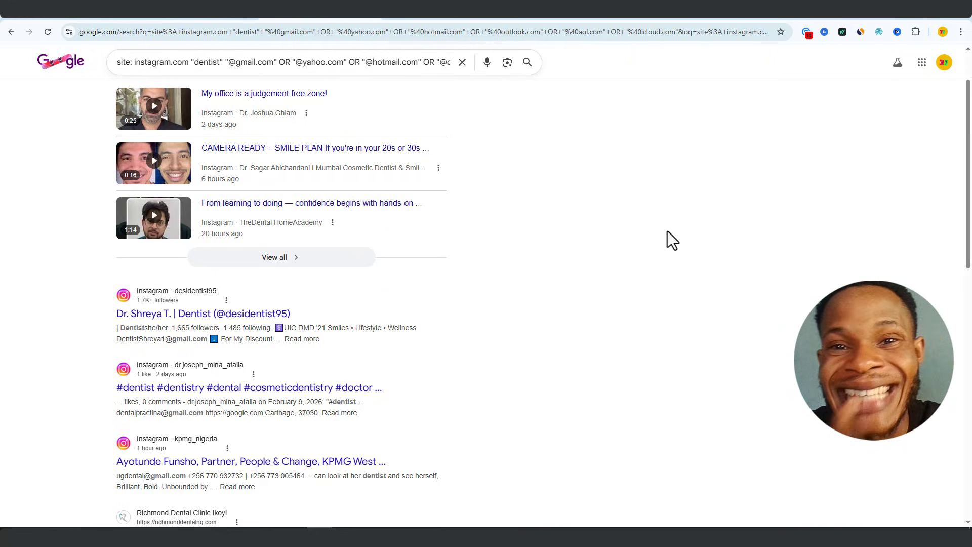
{"action": "scroll", "coordinate": [667, 231], "scroll_direction": "down", "scroll_amount": 4}
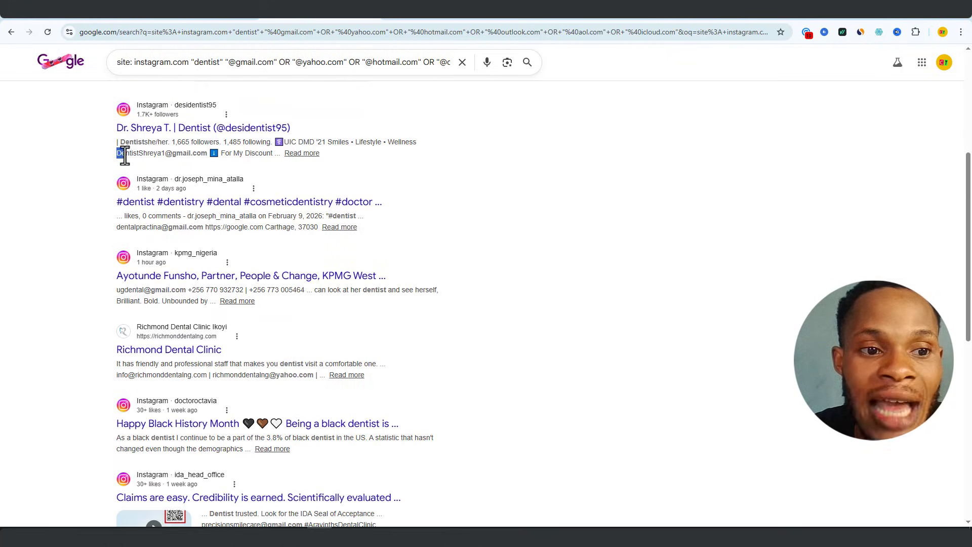
{"action": "left_click_drag", "start_coordinate": [117, 153], "coordinate": [194, 156]}
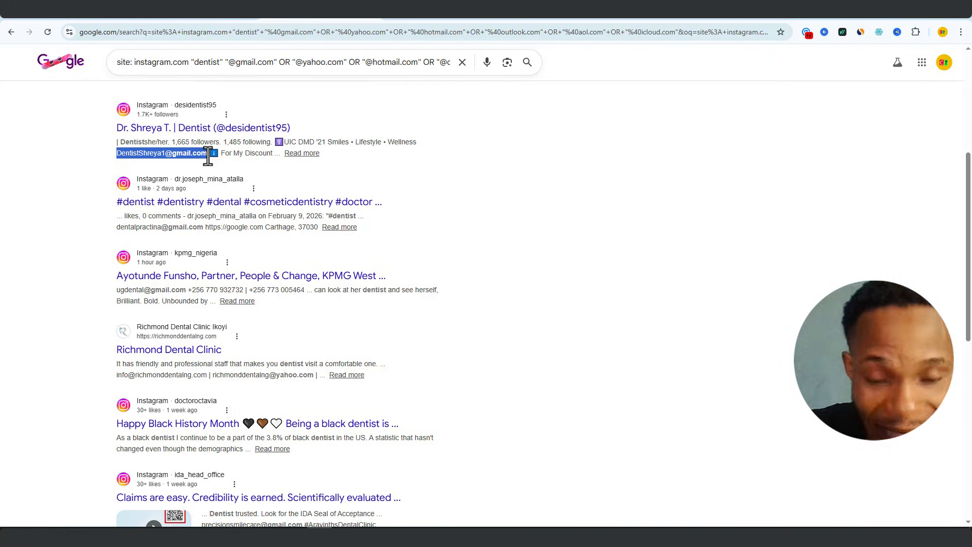
{"action": "scroll", "coordinate": [339, 278], "scroll_direction": "down", "scroll_amount": 7}
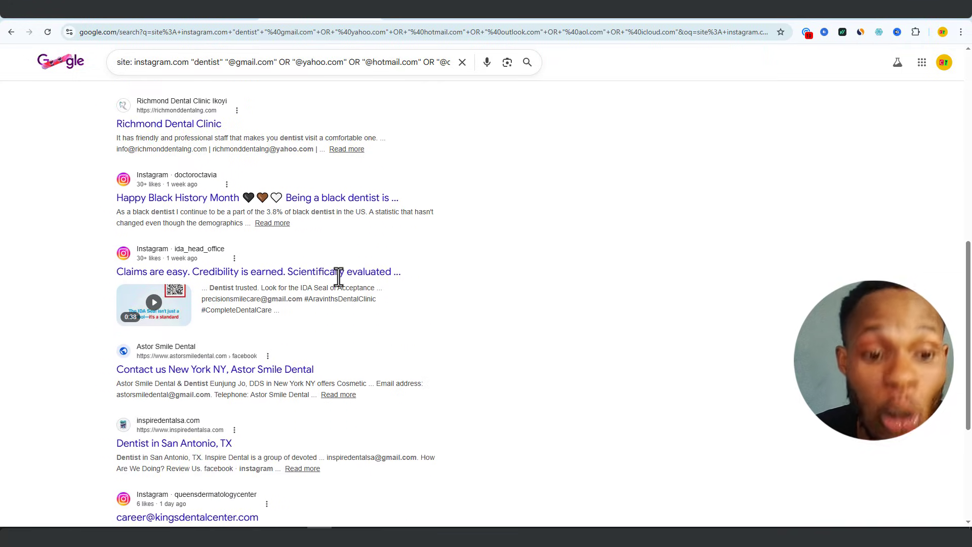
{"action": "scroll", "coordinate": [341, 282], "scroll_direction": "down", "scroll_amount": 1}
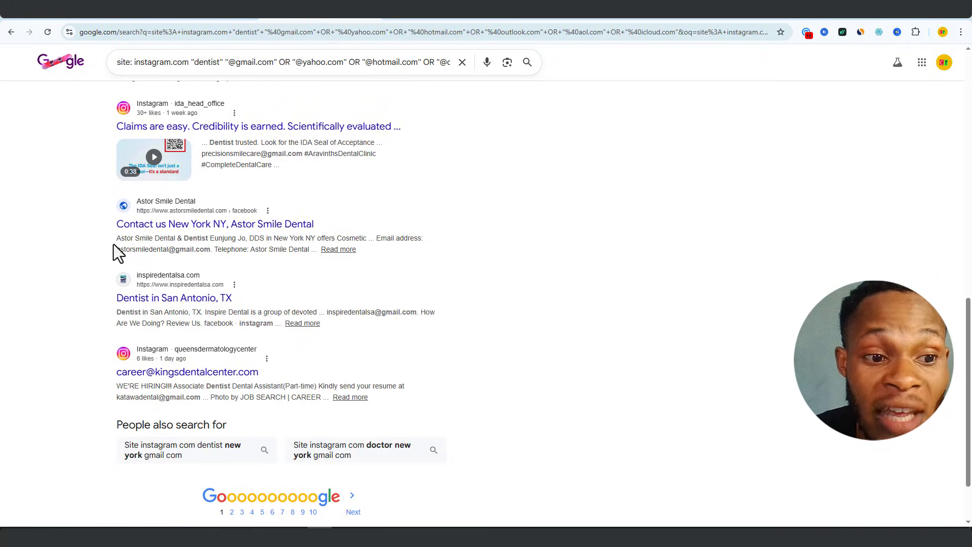
{"action": "left_click_drag", "start_coordinate": [113, 248], "coordinate": [212, 249]}
{"action": "left_click", "coordinate": [359, 252]}
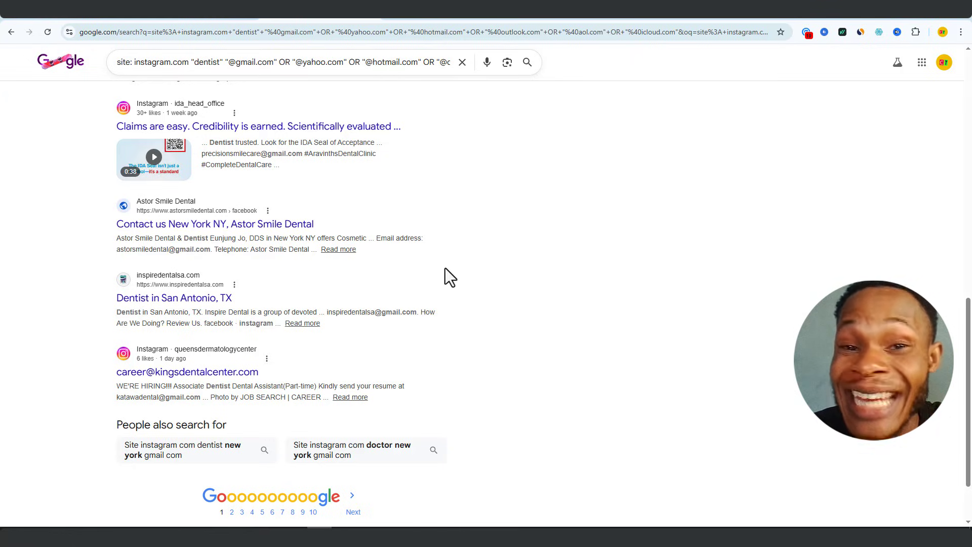
- Open results pages 2, 3 and 4 of the dentist search in separate new tabs
{"action": "scroll", "coordinate": [445, 268], "scroll_direction": "down", "scroll_amount": 2}
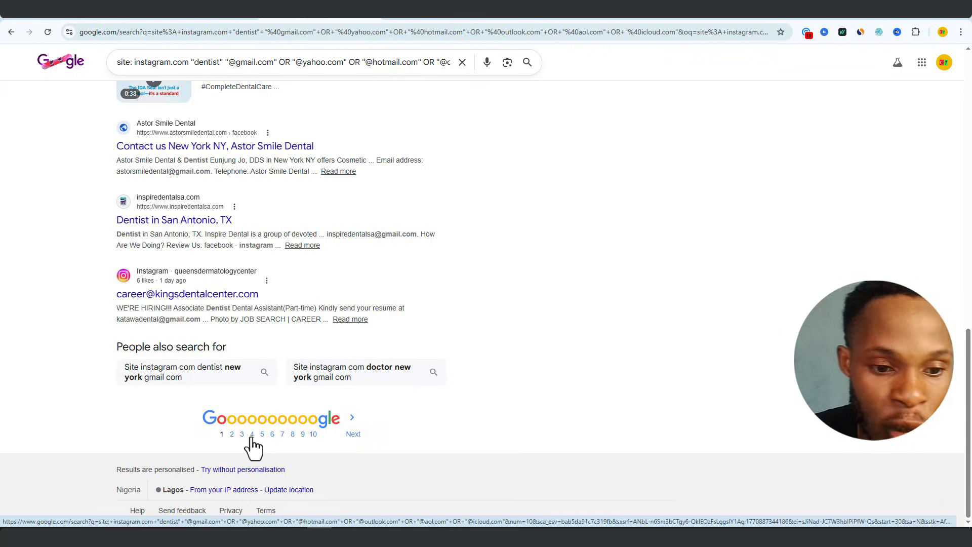
{"action": "right_click", "coordinate": [232, 434]}
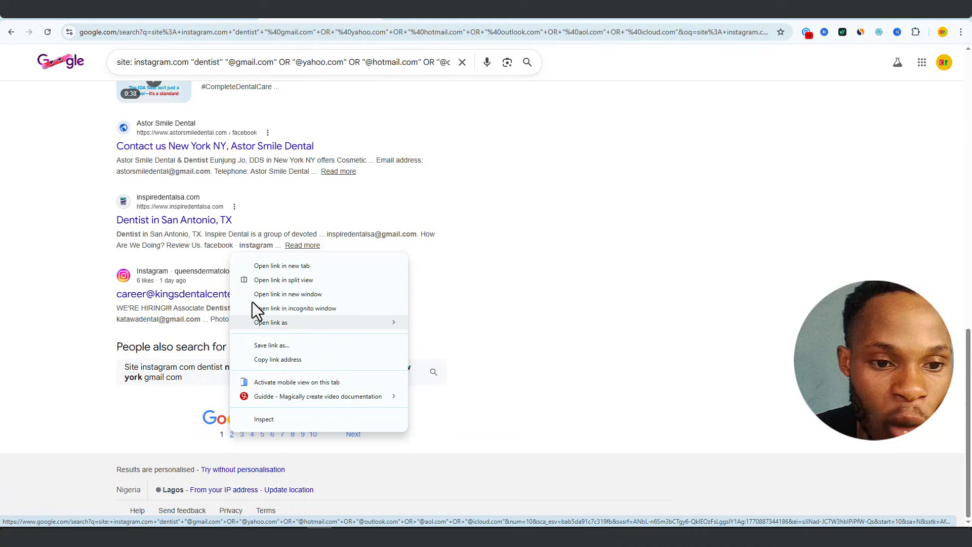
{"action": "left_click", "coordinate": [257, 268]}
{"action": "right_click", "coordinate": [243, 437]}
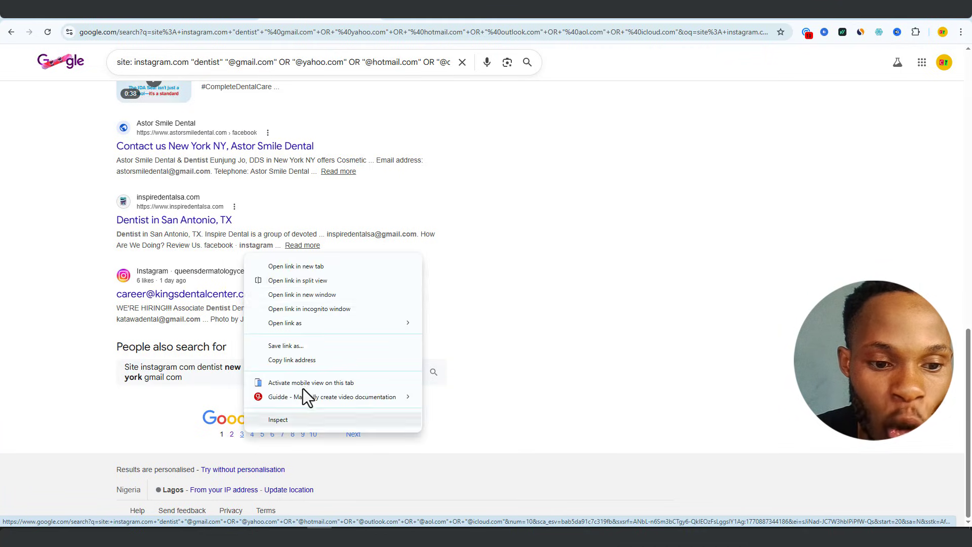
{"action": "left_click", "coordinate": [313, 274]}
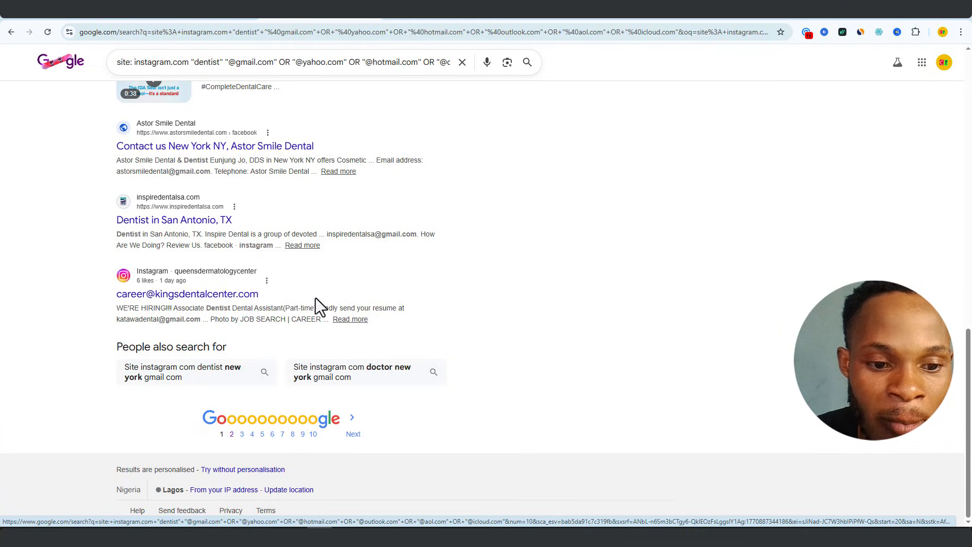
{"action": "right_click", "coordinate": [251, 434]}
{"action": "left_click", "coordinate": [305, 268]}
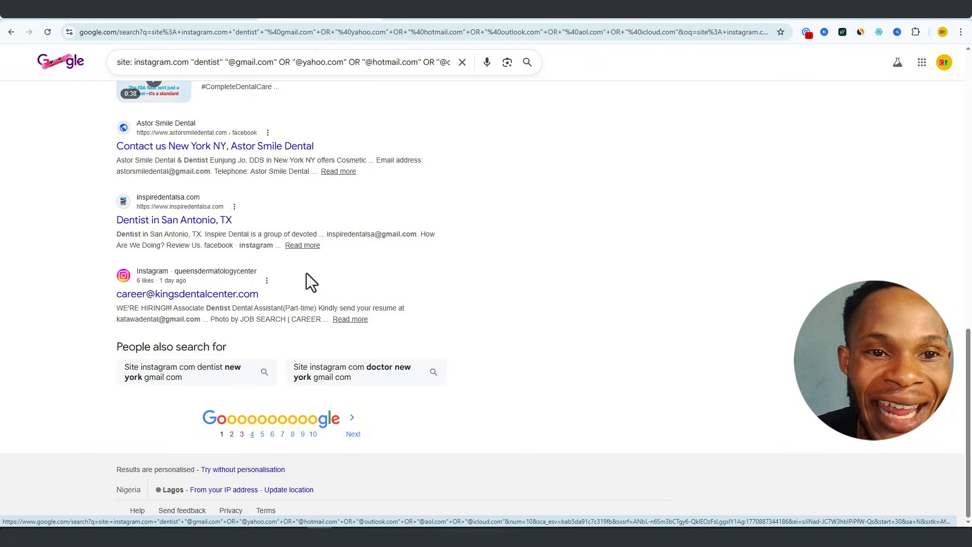
- Look through the additional dentist results pages opened in the new tabs
{"action": "left_click", "coordinate": [509, 21]}
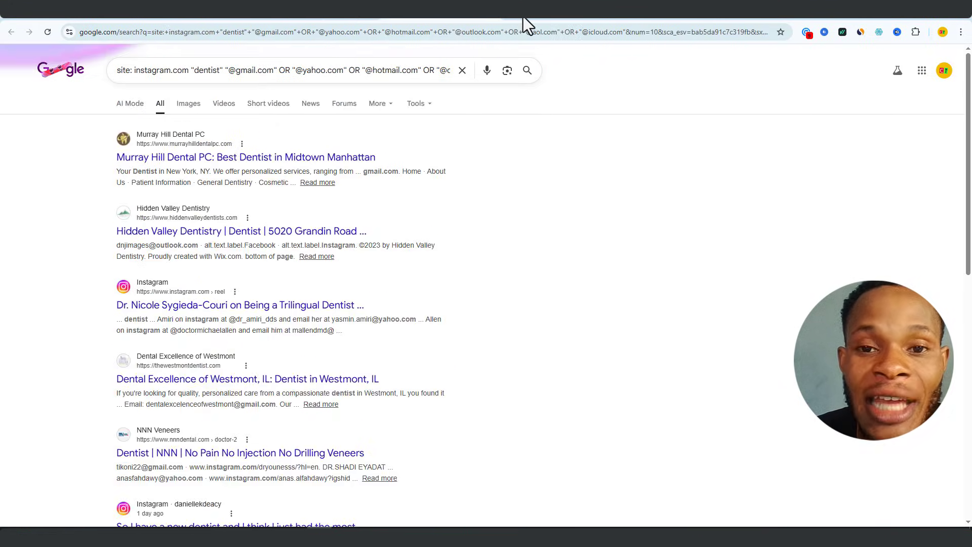
{"action": "left_click", "coordinate": [523, 16]}
{"action": "left_click", "coordinate": [654, 17]}
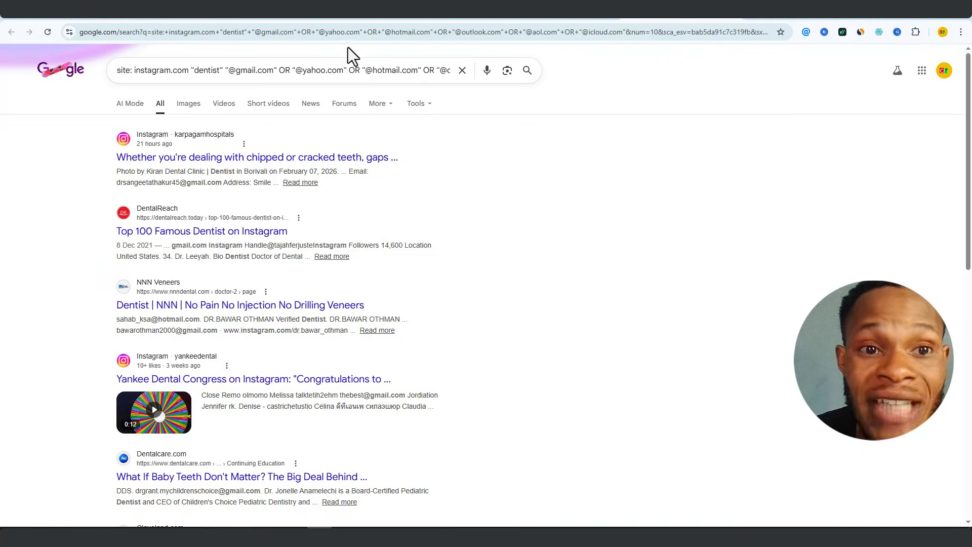
- Copy the entire contents of the first page of dentist search results
{"action": "left_click", "coordinate": [322, 17]}
{"action": "scroll", "coordinate": [594, 340], "scroll_direction": "up", "scroll_amount": 12}
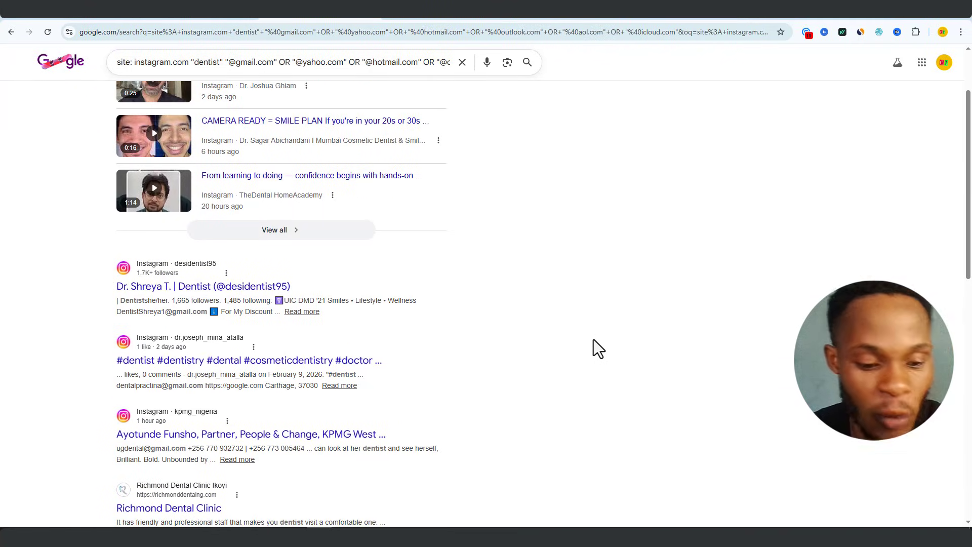
{"action": "key", "text": "ctrl+a"}
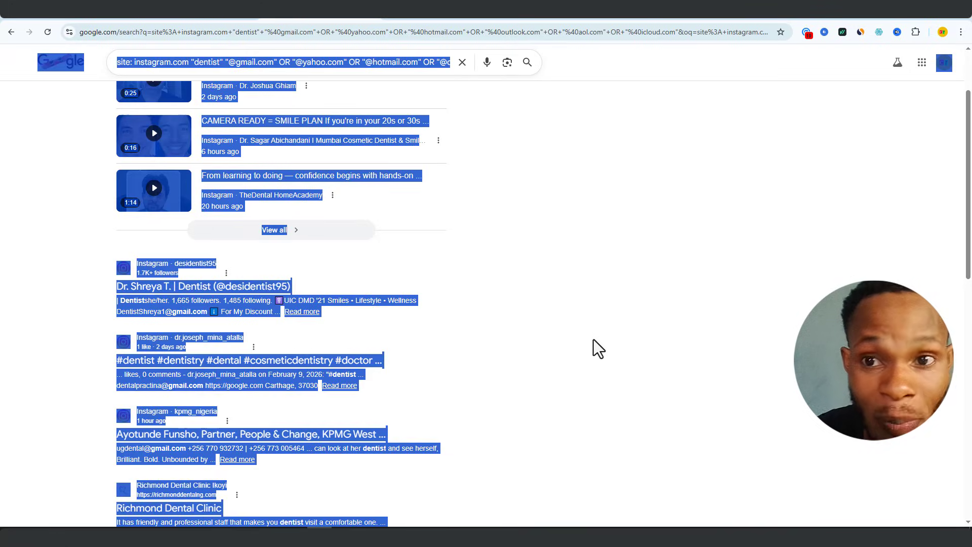
- Create a new blank Google Docs document from the query document and paste the copied first results page into it
{"action": "left_click", "coordinate": [202, 16]}
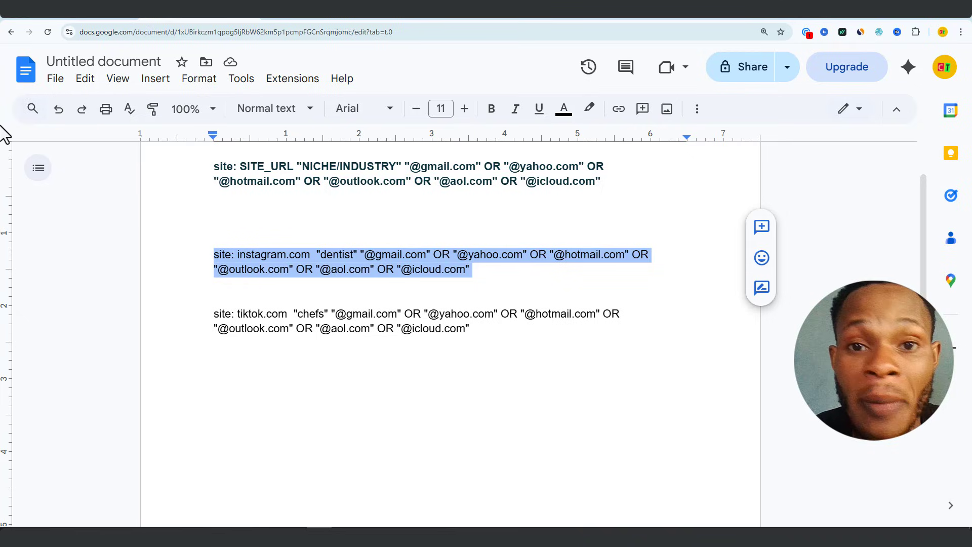
{"action": "left_click", "coordinate": [56, 80]}
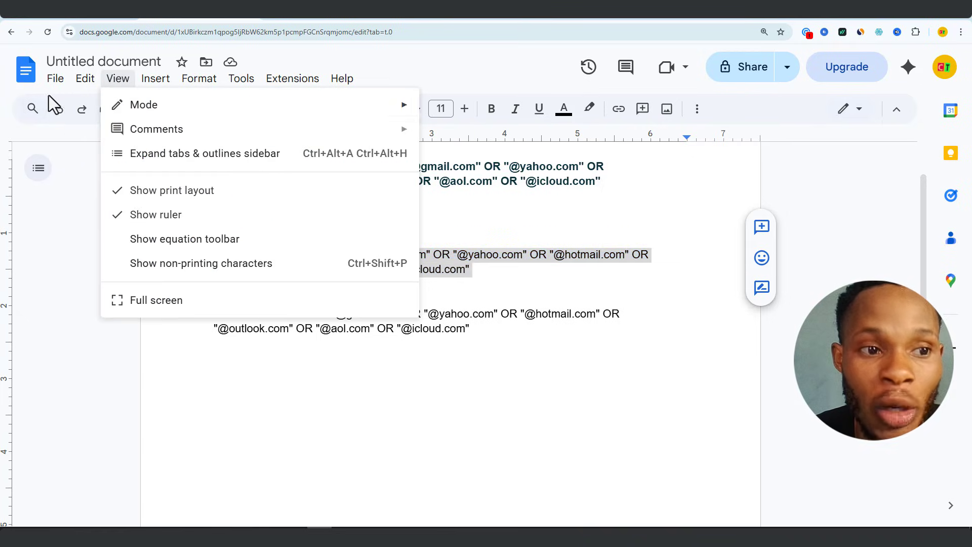
{"action": "mouse_move", "coordinate": [125, 111]}
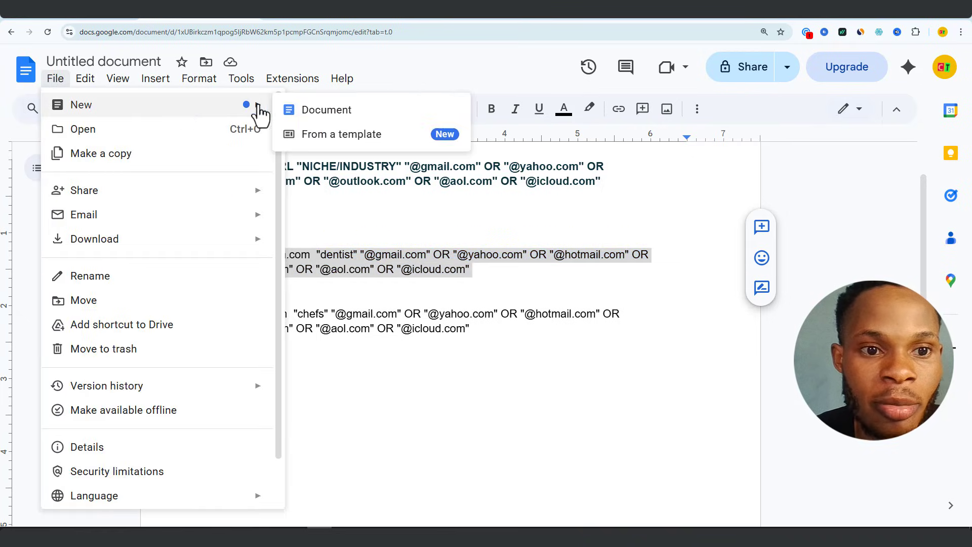
{"action": "left_click", "coordinate": [293, 111]}
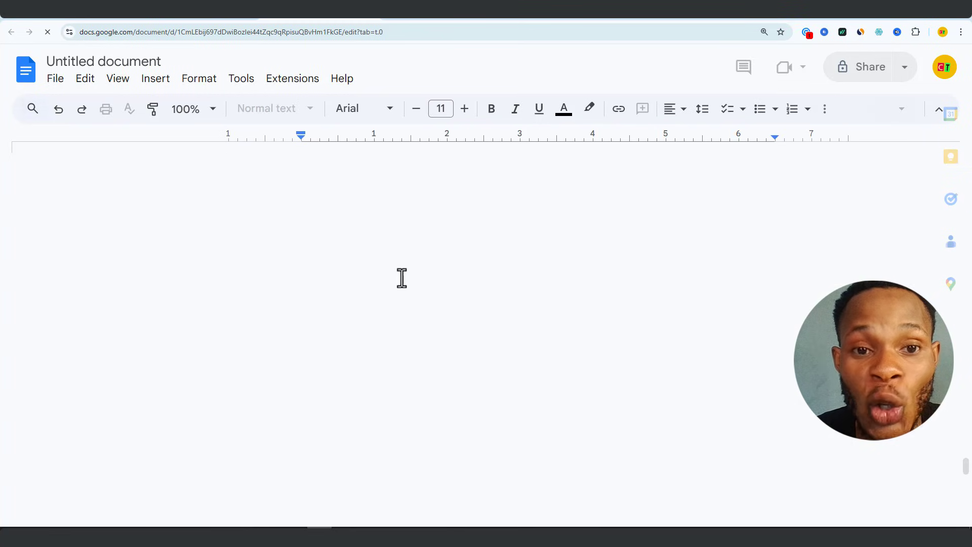
{"action": "key", "text": "ctrl+v"}
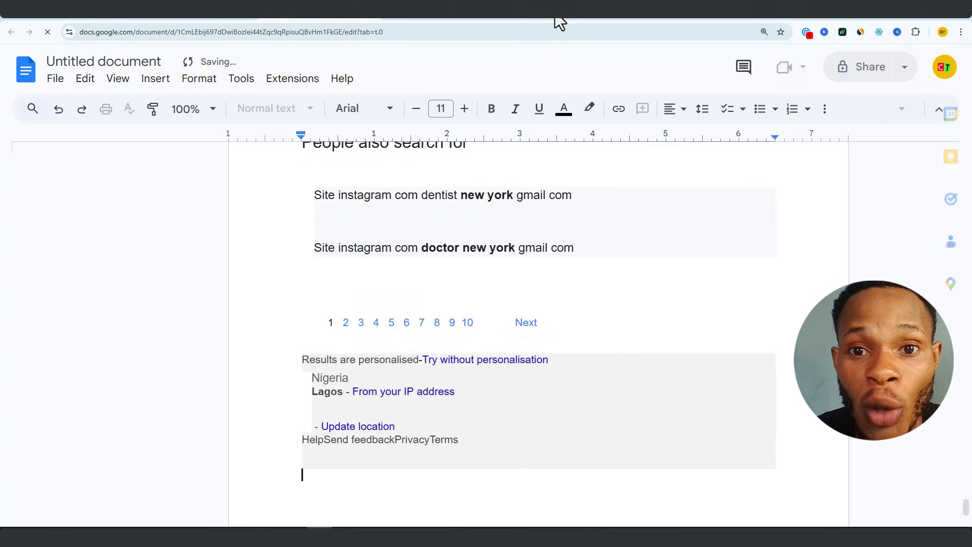
- Copy the full contents of dentist results pages 2 and 3 and append each to the end of the new document
{"action": "left_click", "coordinate": [555, 16]}
{"action": "key", "text": "ctrl+a"}
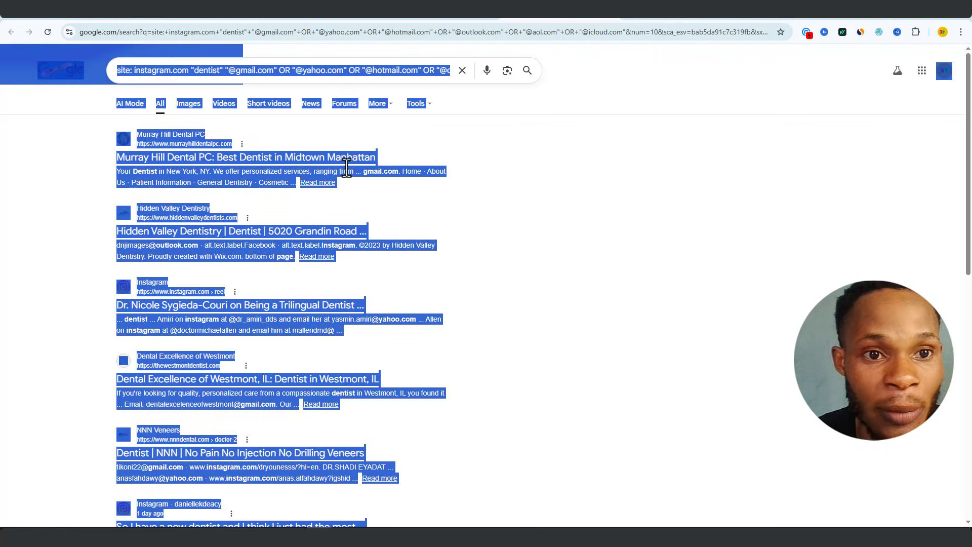
{"action": "left_click", "coordinate": [321, 16]}
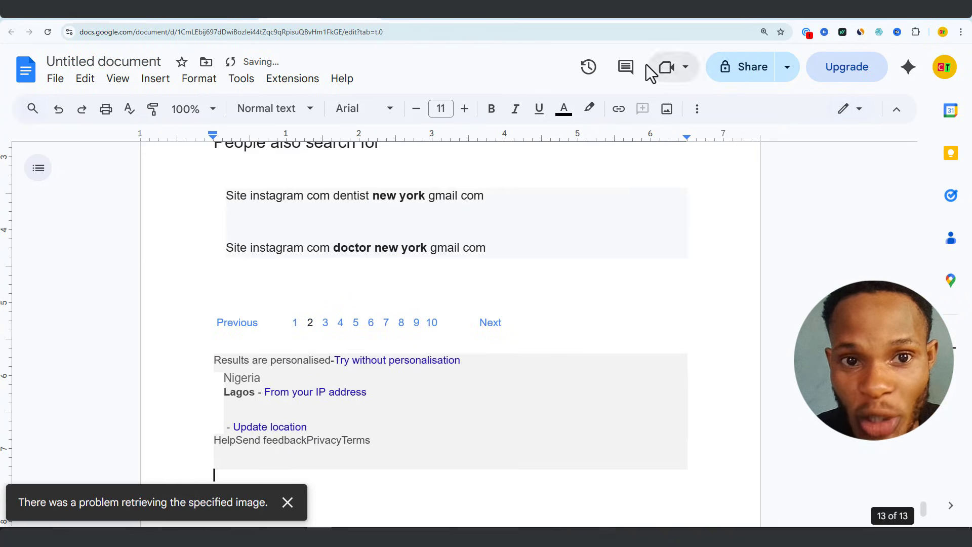
{"action": "left_click", "coordinate": [652, 14]}
{"action": "key", "text": "ctrl+a"}
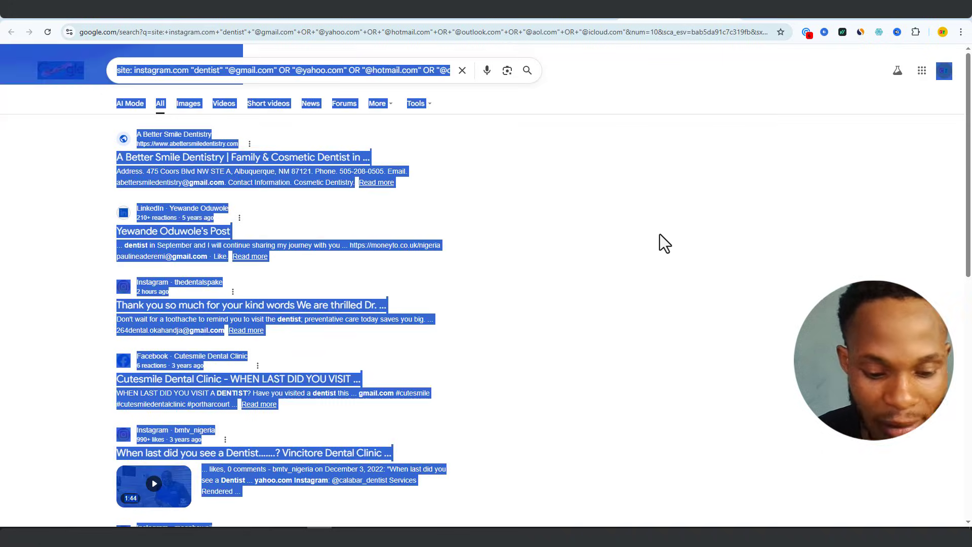
{"action": "left_click", "coordinate": [292, 18]}
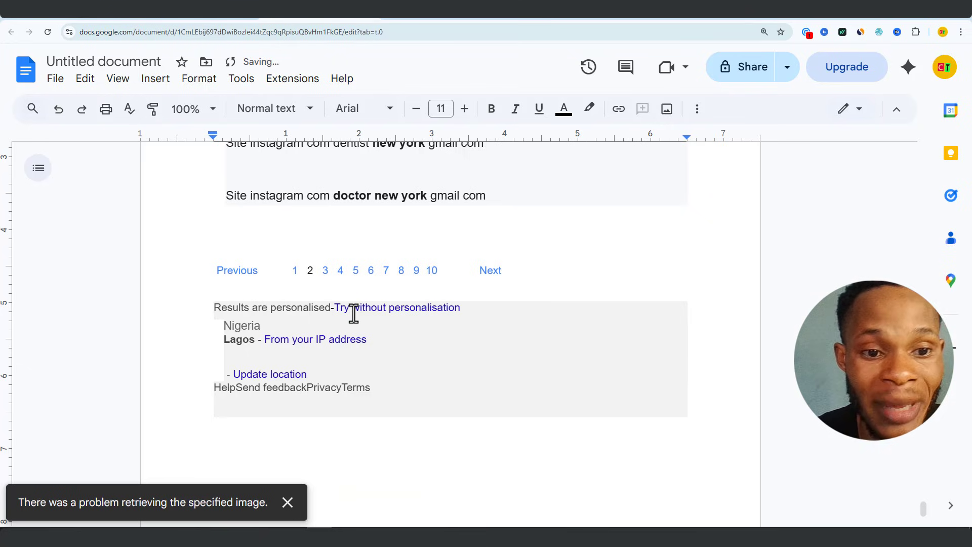
{"action": "key", "text": "ctrl+v"}
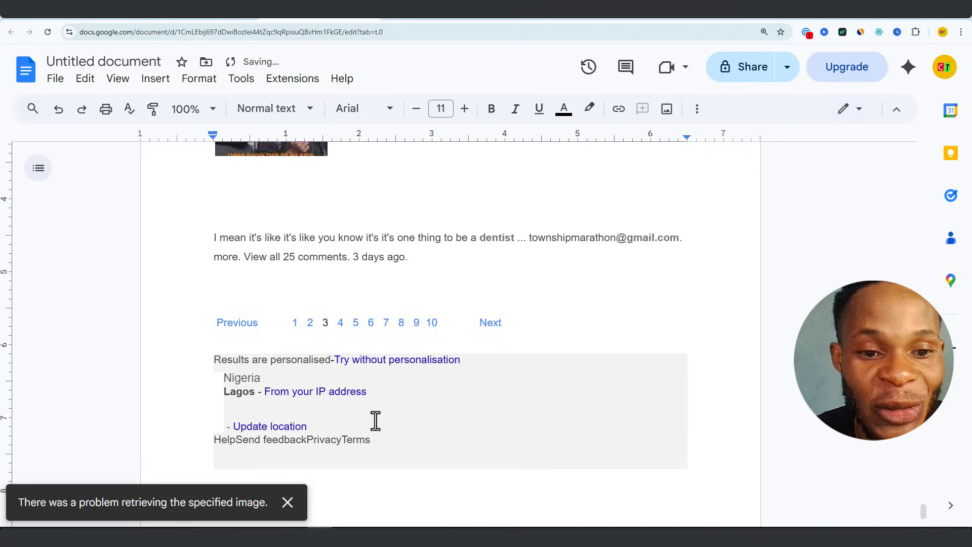
{"action": "scroll", "coordinate": [424, 366], "scroll_direction": "up", "scroll_amount": 20}
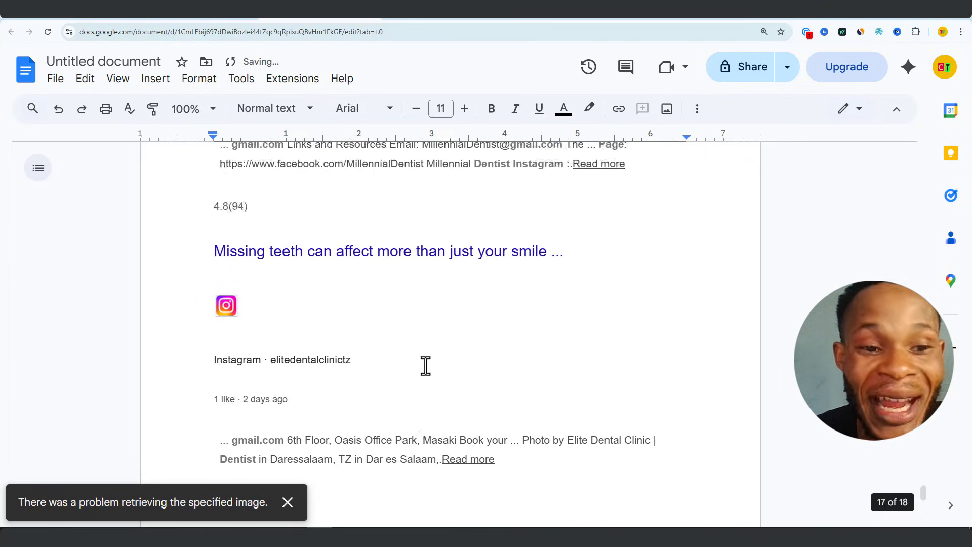
{"action": "scroll", "coordinate": [425, 365], "scroll_direction": "up", "scroll_amount": 1}
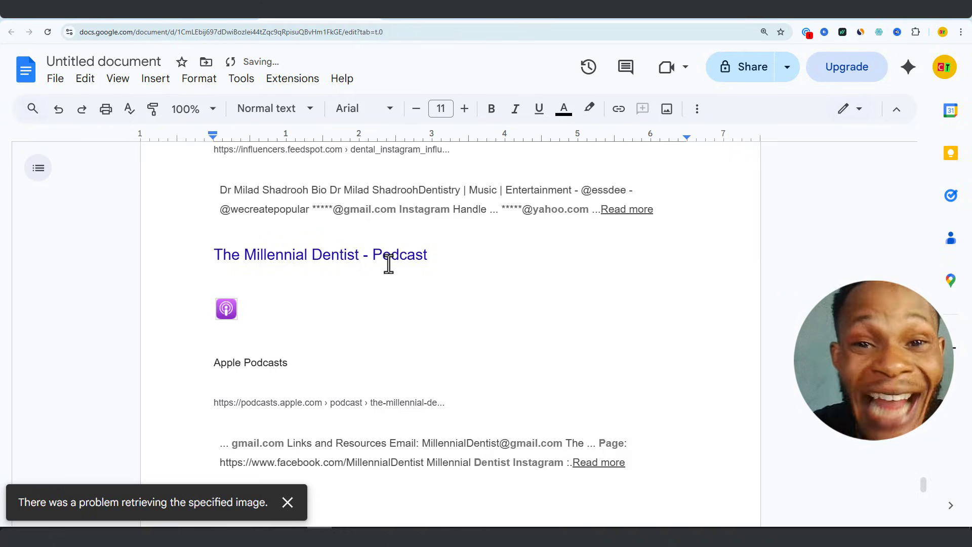
- Switch to the i10X AI chat and, after looking through the available models, set the chat model to GPT-5 mini
{"action": "left_click", "coordinate": [83, 20]}
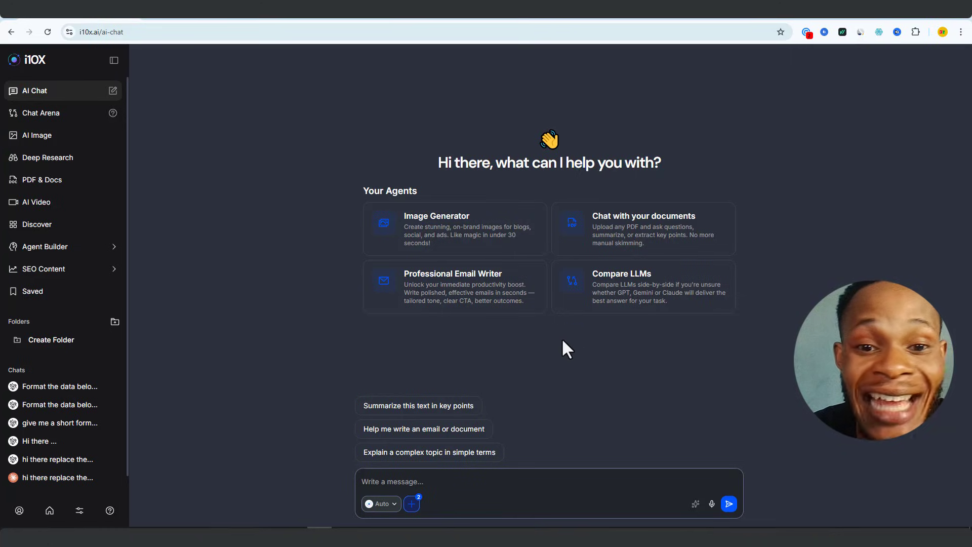
{"action": "left_click", "coordinate": [381, 504]}
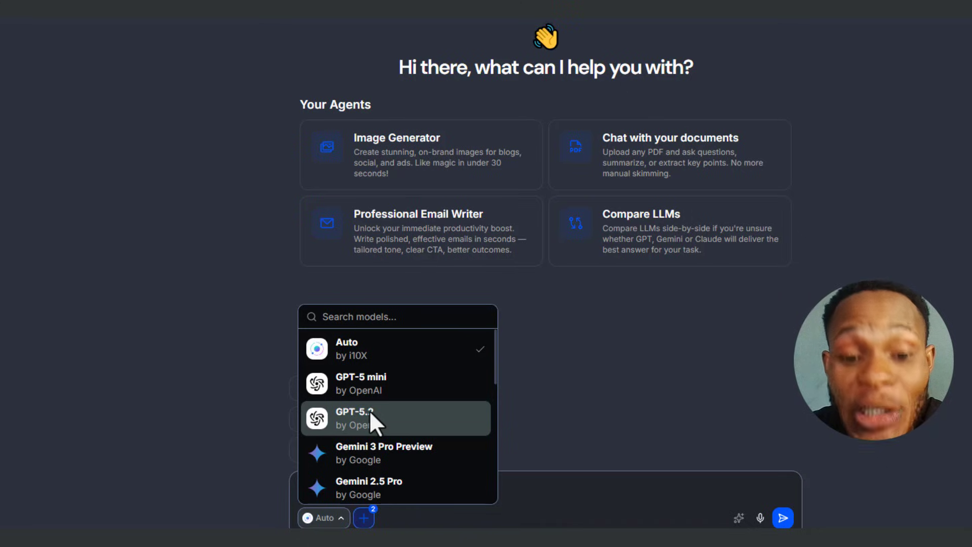
{"action": "scroll", "coordinate": [370, 410], "scroll_direction": "down", "scroll_amount": 1}
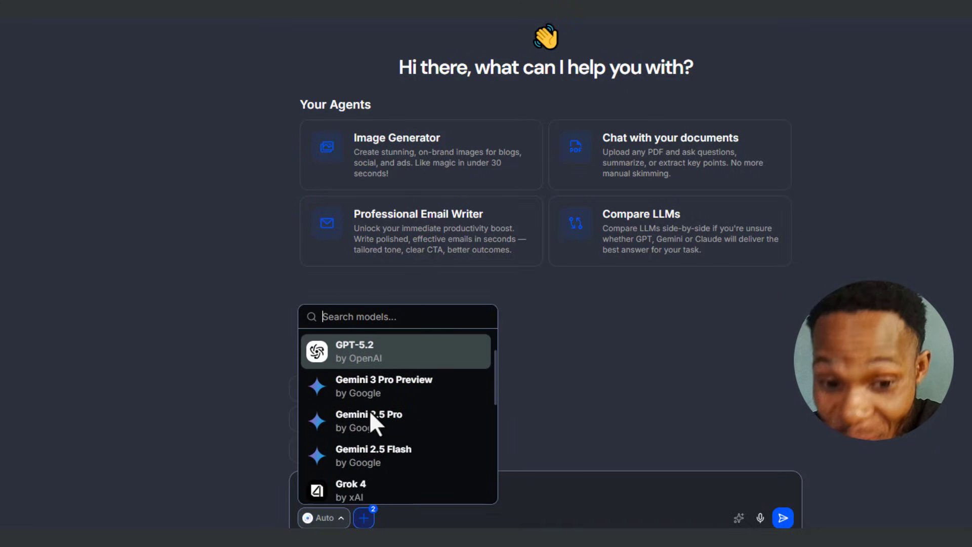
{"action": "scroll", "coordinate": [369, 411], "scroll_direction": "up", "scroll_amount": 1}
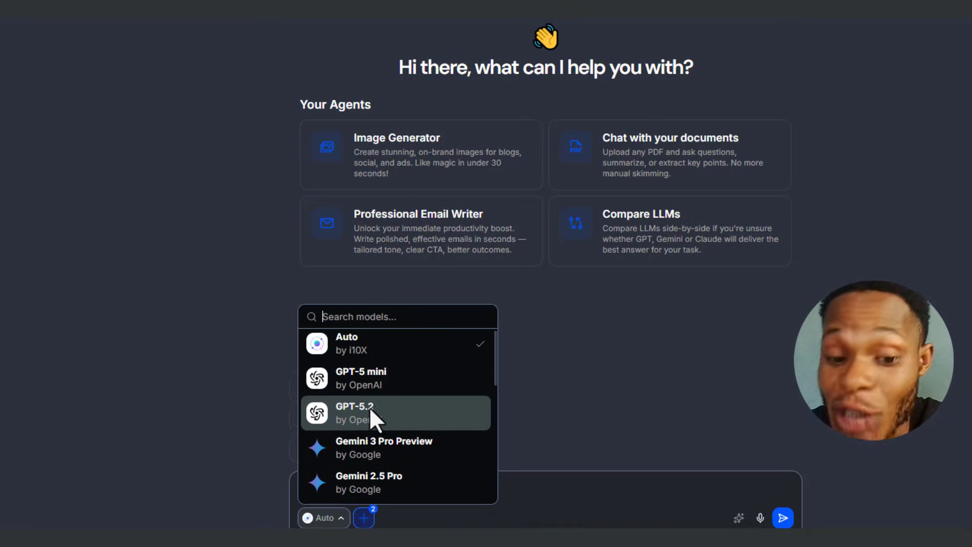
{"action": "scroll", "coordinate": [369, 406], "scroll_direction": "down", "scroll_amount": 1}
{"action": "scroll", "coordinate": [349, 384], "scroll_direction": "down", "scroll_amount": 4}
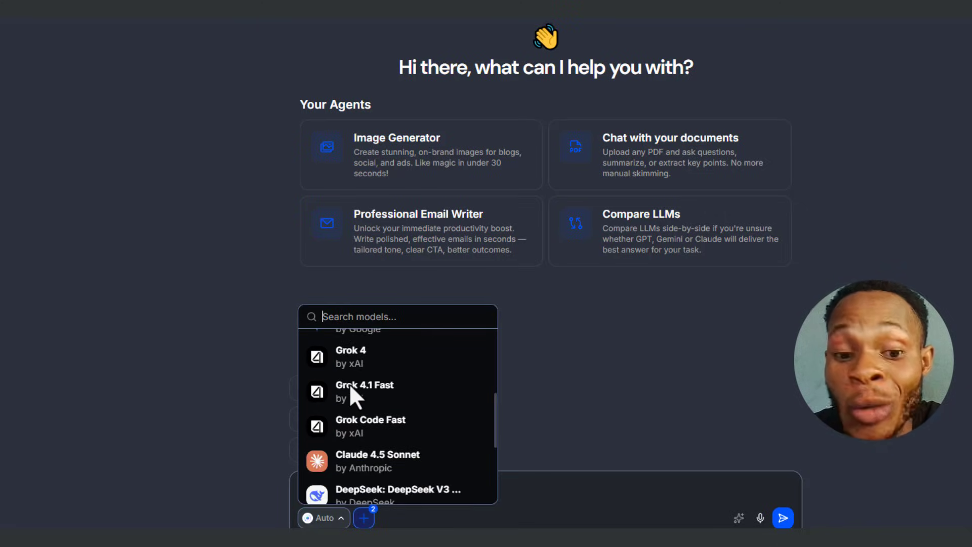
{"action": "scroll", "coordinate": [349, 386], "scroll_direction": "down", "scroll_amount": 1}
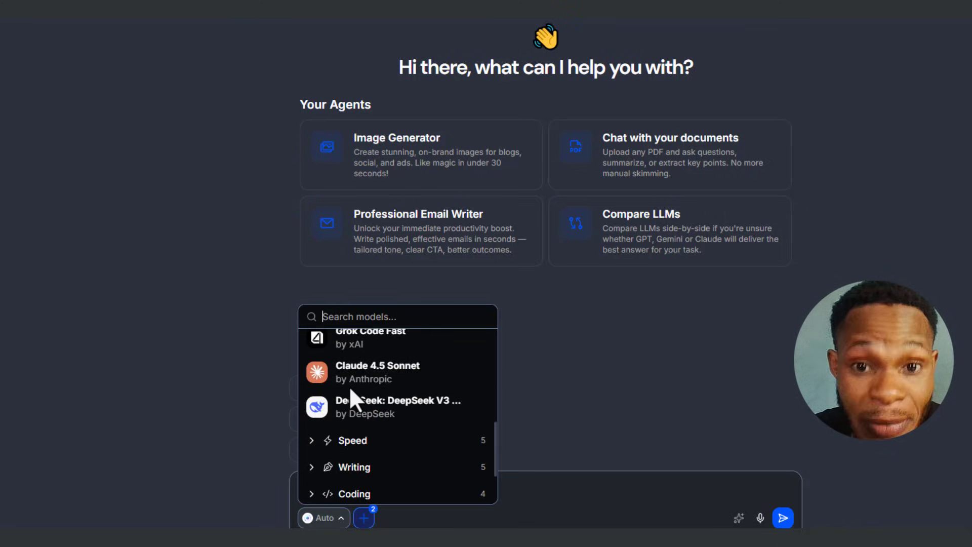
{"action": "scroll", "coordinate": [350, 387], "scroll_direction": "up", "scroll_amount": 4}
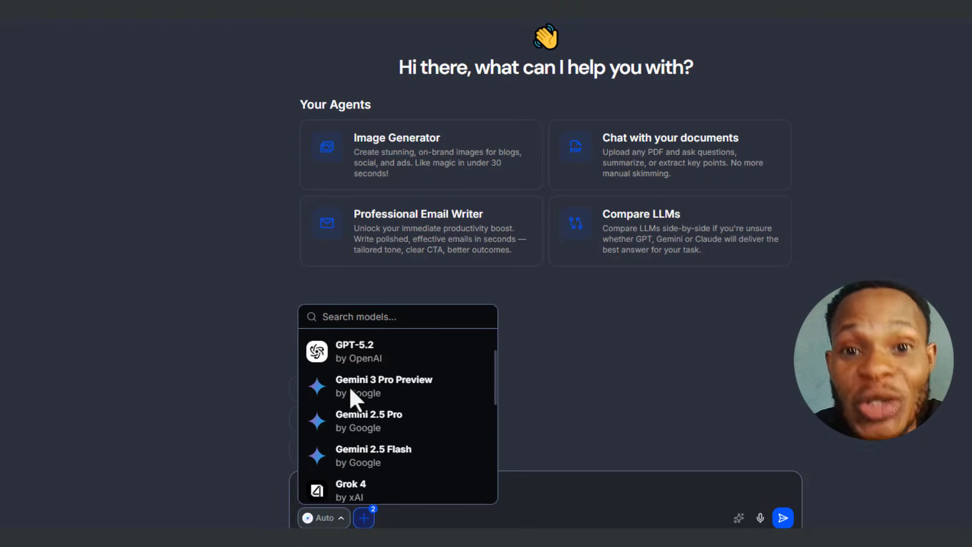
{"action": "scroll", "coordinate": [349, 386], "scroll_direction": "up", "scroll_amount": 2}
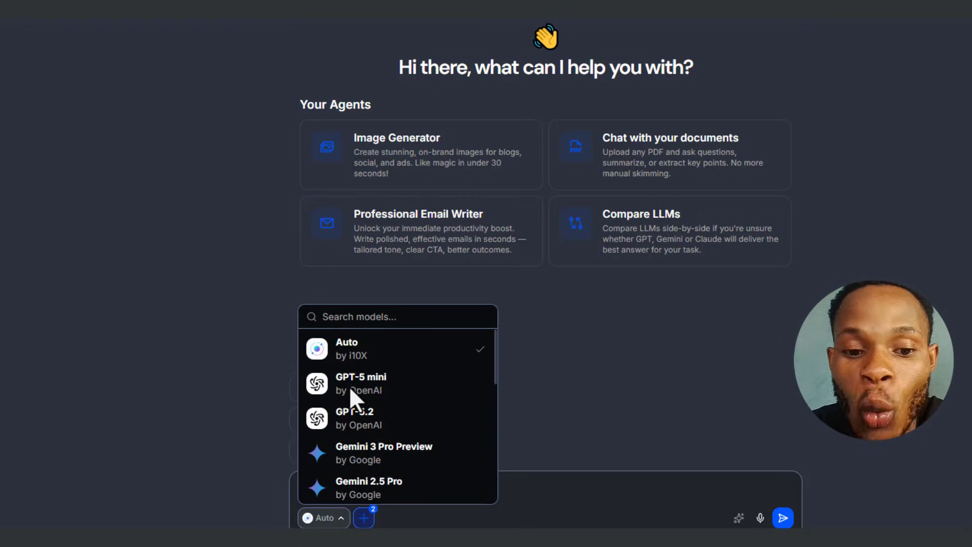
{"action": "left_click", "coordinate": [349, 385]}
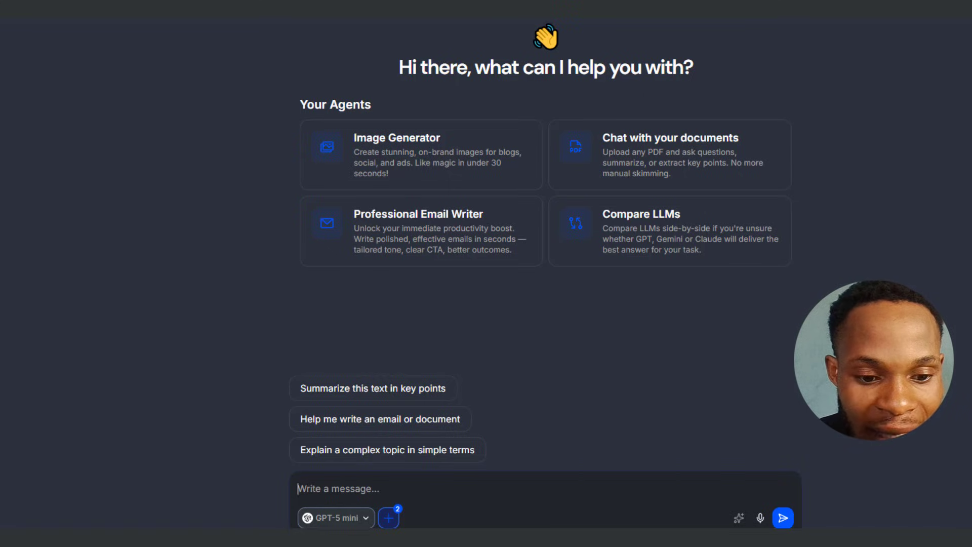
- Copy the "Format the data below into a table" prompt from the sticky note into the chat message, followed by an opening quotation mark
{"action": "key", "text": "alt+Tab"}
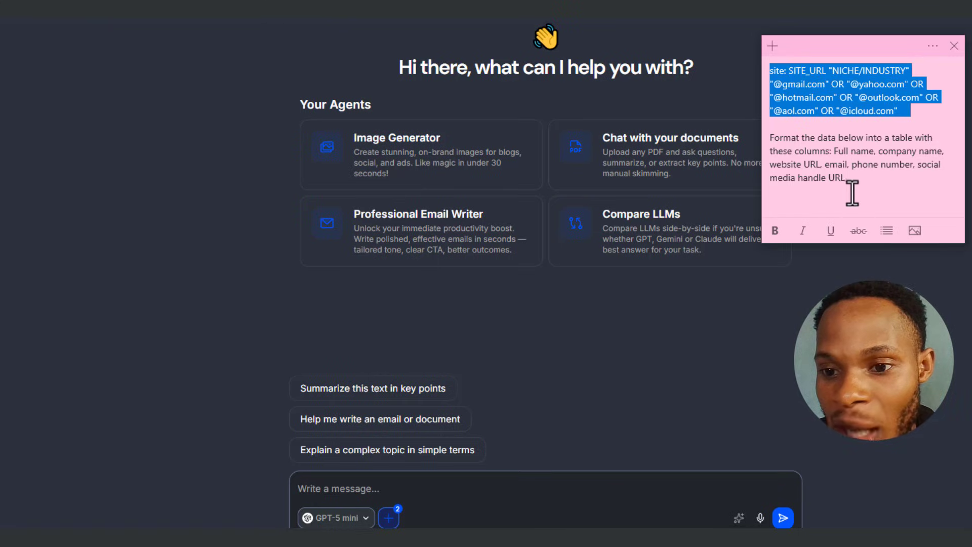
{"action": "left_click_drag", "start_coordinate": [851, 187], "coordinate": [767, 135]}
{"action": "right_click", "coordinate": [786, 154]}
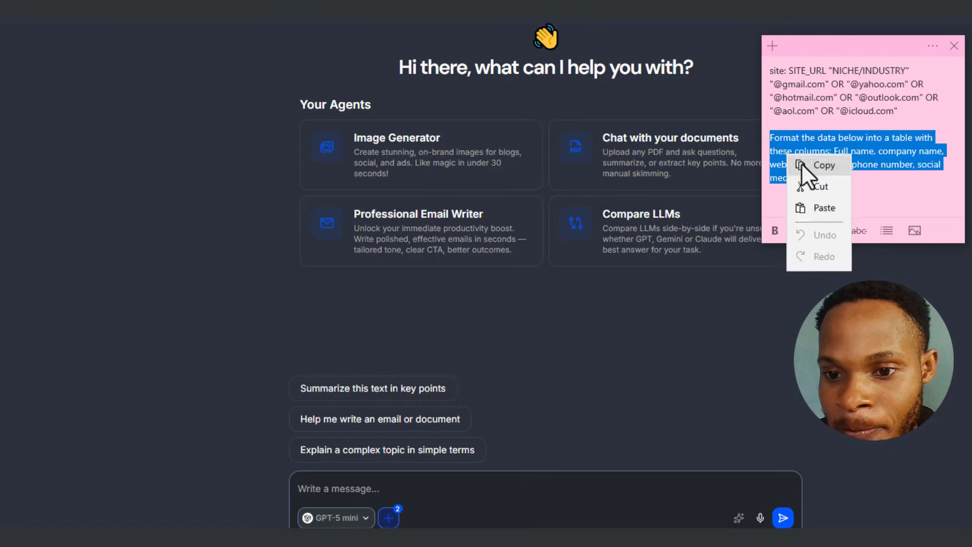
{"action": "left_click", "coordinate": [807, 165]}
{"action": "left_click", "coordinate": [499, 496]}
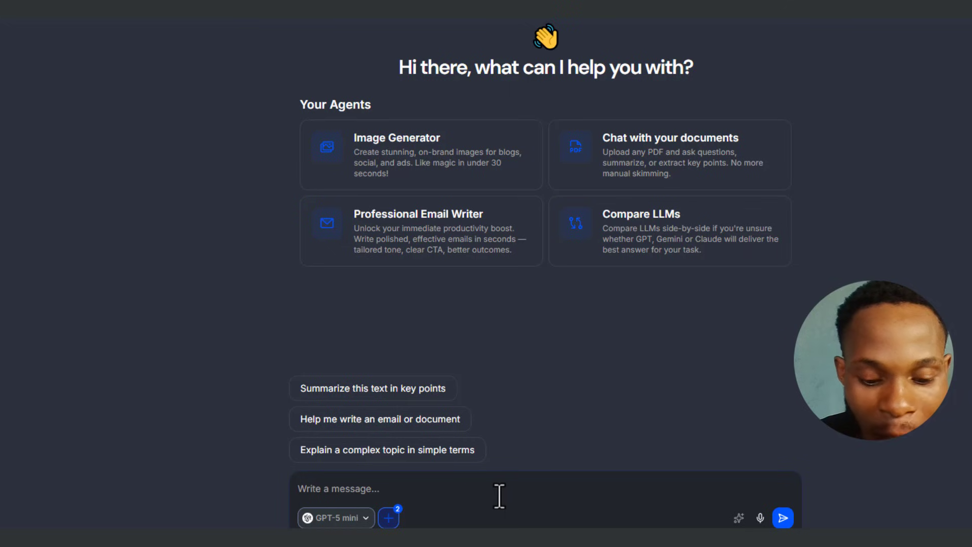
{"action": "key", "text": "ctrl+v"}
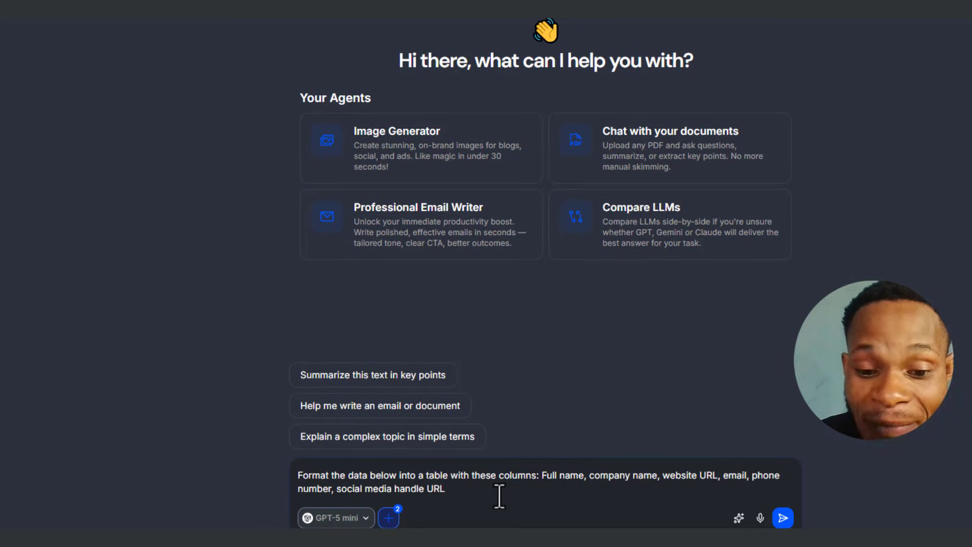
{"action": "type", "text": "\""}
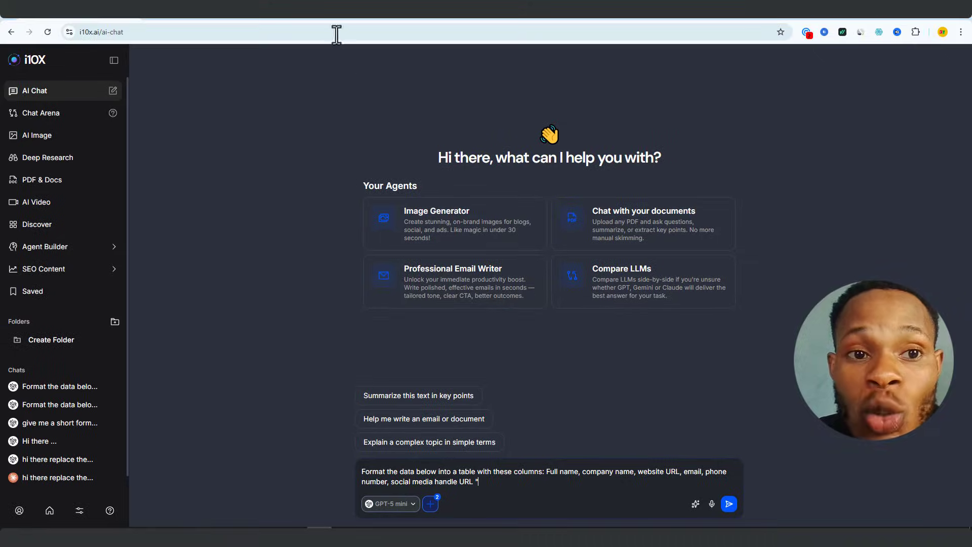
- Copy the entire contents of the document holding the collected dentist search results
{"action": "left_click", "coordinate": [323, 14]}
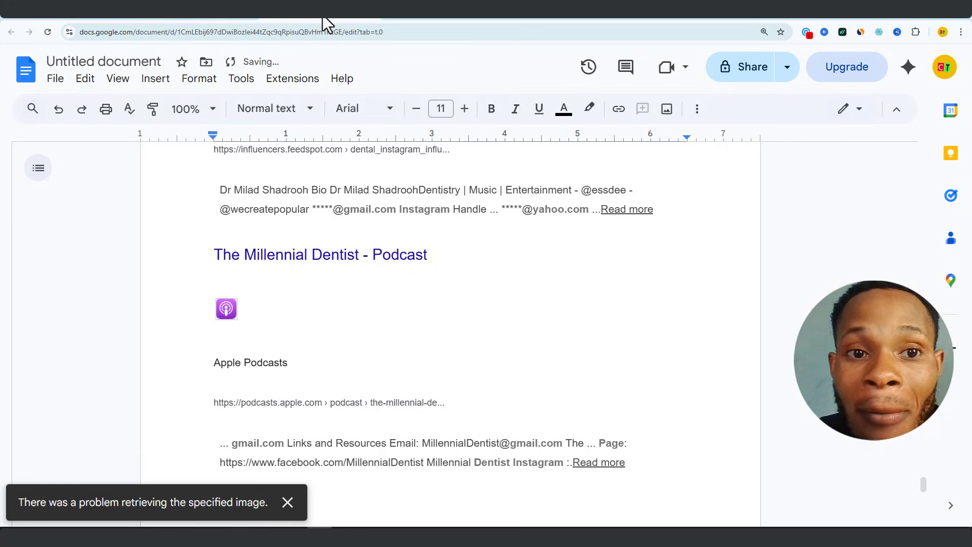
{"action": "scroll", "coordinate": [519, 302], "scroll_direction": "up", "scroll_amount": 5}
{"action": "scroll", "coordinate": [519, 302], "scroll_direction": "up", "scroll_amount": 5}
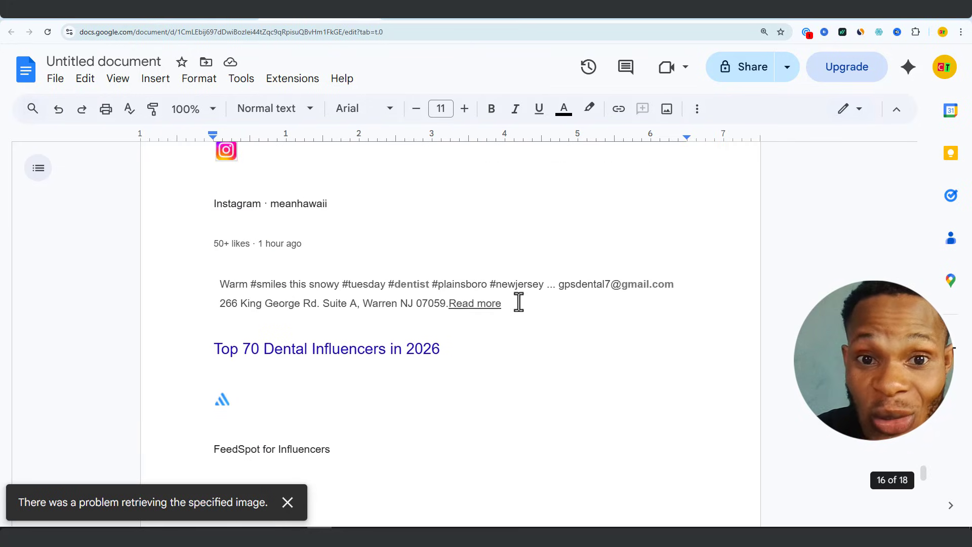
{"action": "key", "text": "ctrl+a"}
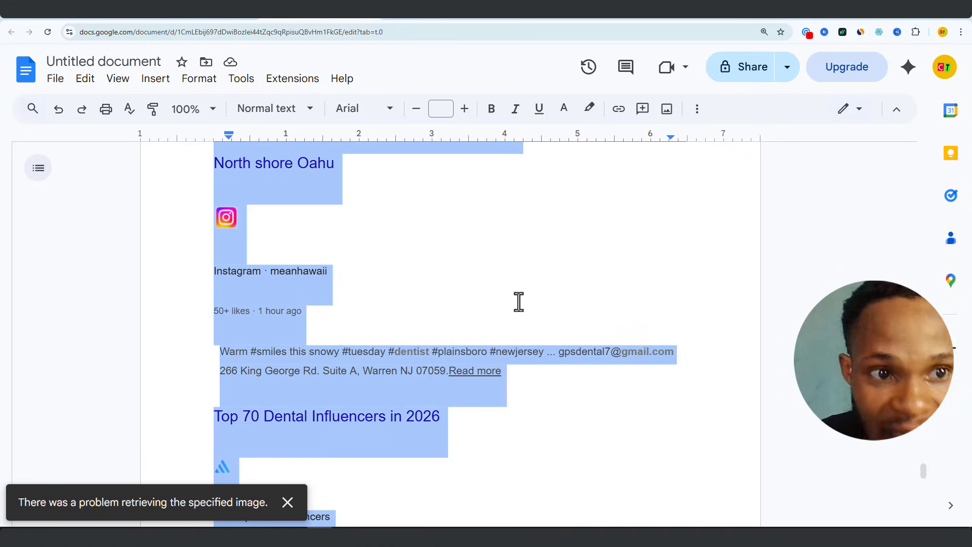
- Paste the collected results after the prompt in the i10X chat, end them with a closing quotation mark and send the message
{"action": "left_click", "coordinate": [101, 17]}
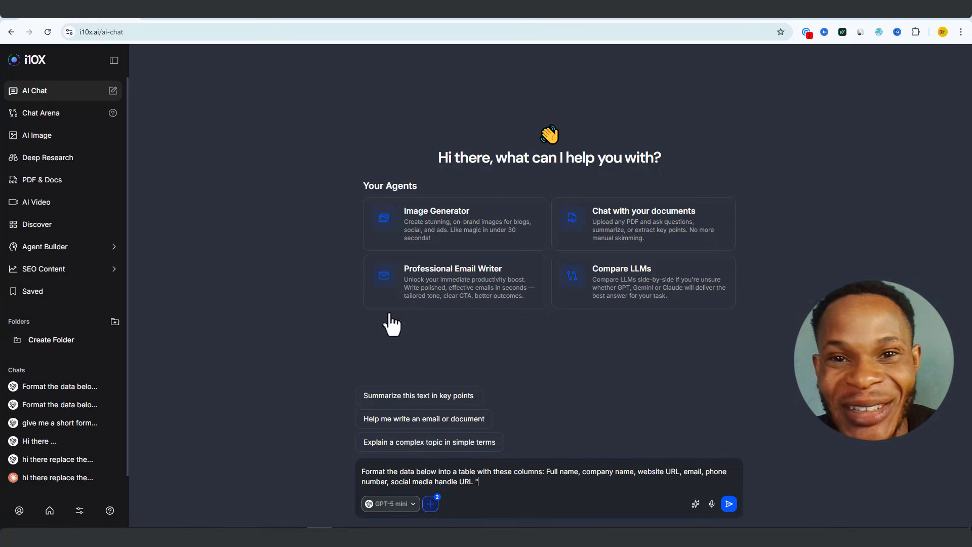
{"action": "left_click", "coordinate": [495, 494]}
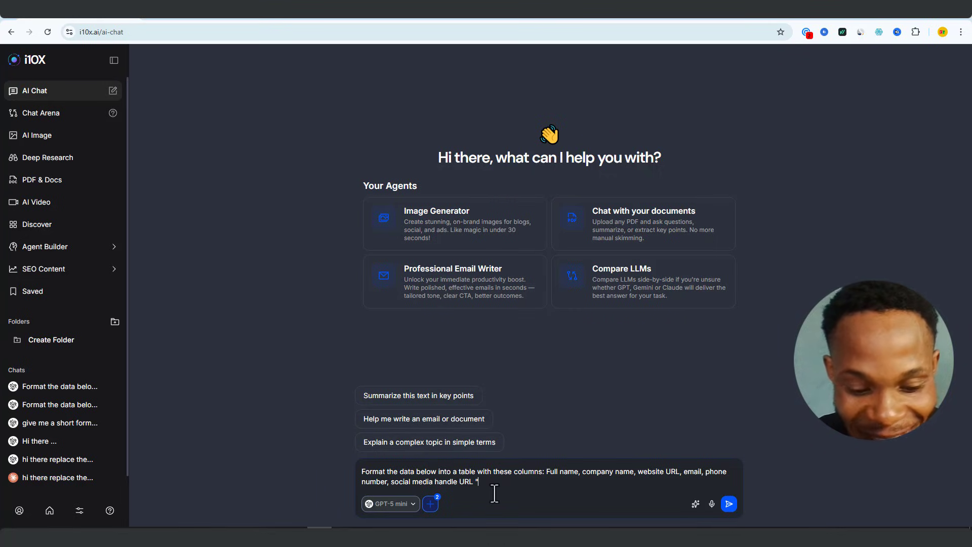
{"action": "key", "text": "ctrl+v"}
{"action": "key", "text": "BackSpace"}
{"action": "type", "text": "\""}
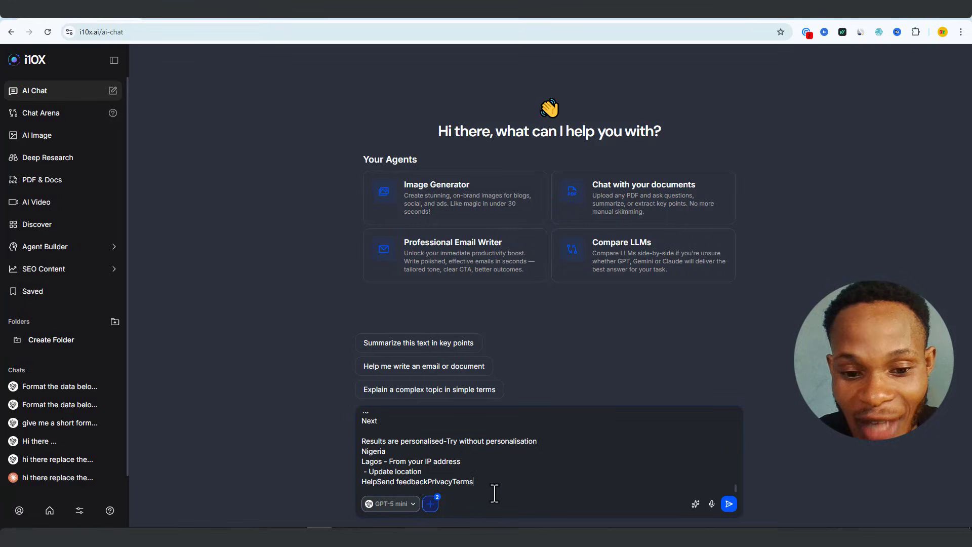
{"action": "key", "text": "Return"}
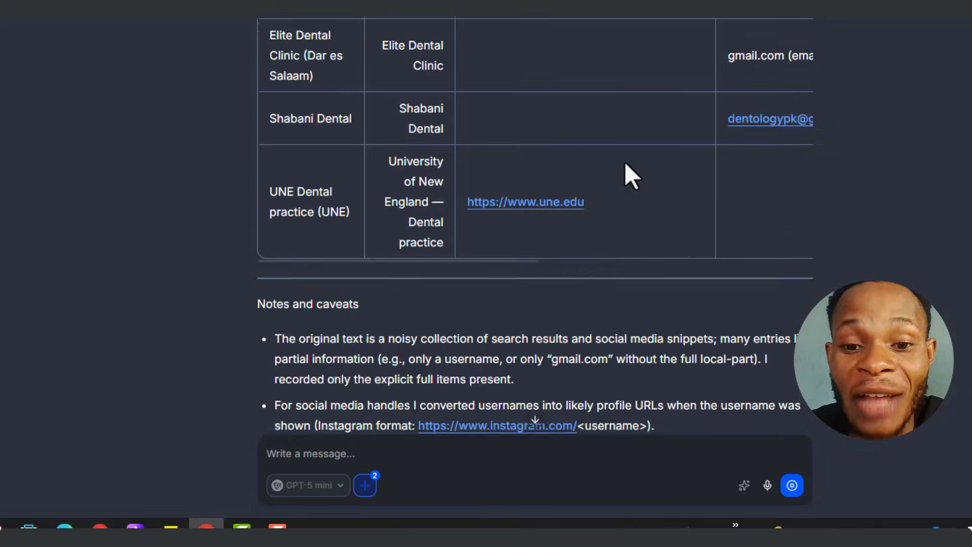
- Look through the formatted dentist contact table in the i10X response, from its first rows down to its last entries
{"action": "scroll", "coordinate": [611, 276], "scroll_direction": "up", "scroll_amount": 4}
{"action": "scroll", "coordinate": [628, 147], "scroll_direction": "up", "scroll_amount": 12}
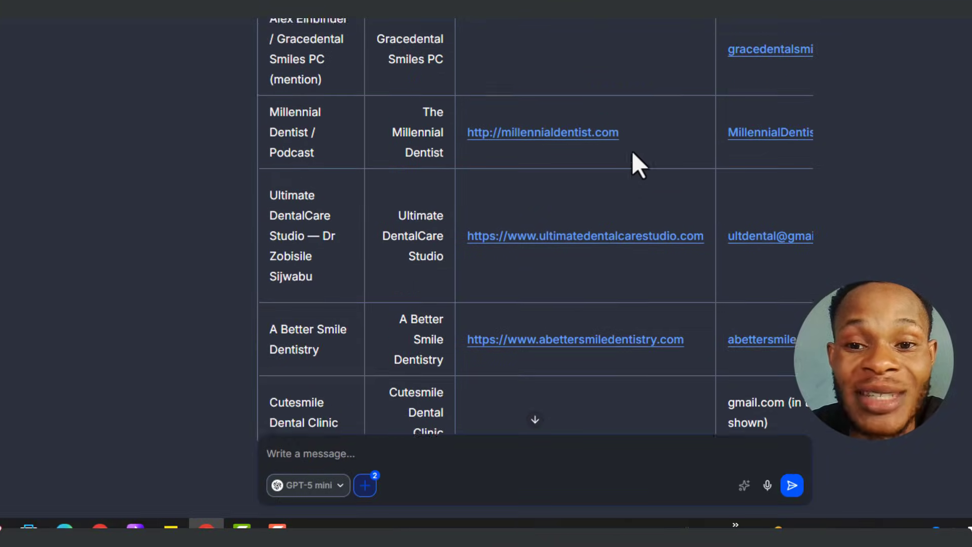
{"action": "scroll", "coordinate": [639, 136], "scroll_direction": "up", "scroll_amount": 5}
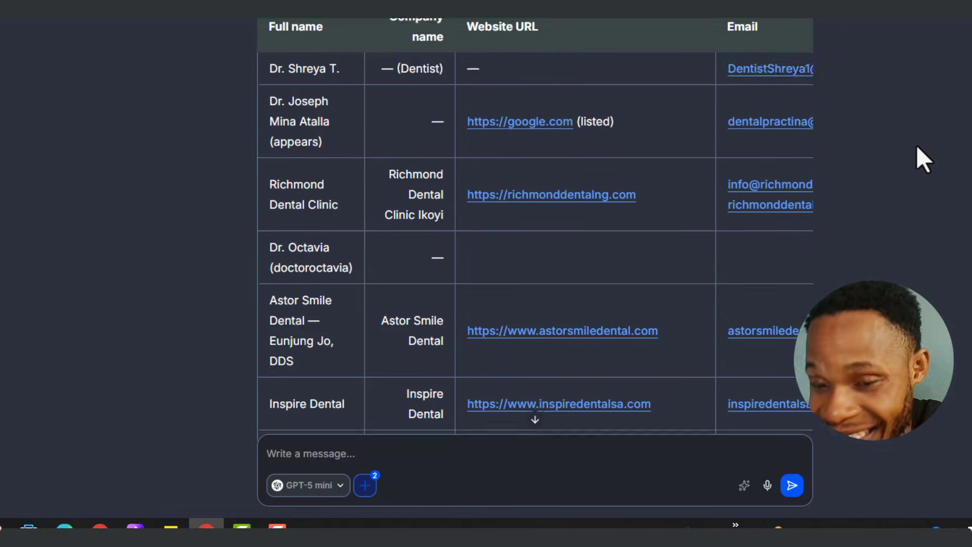
{"action": "scroll", "coordinate": [917, 148], "scroll_direction": "down", "scroll_amount": 8}
{"action": "scroll", "coordinate": [918, 148], "scroll_direction": "down", "scroll_amount": 2}
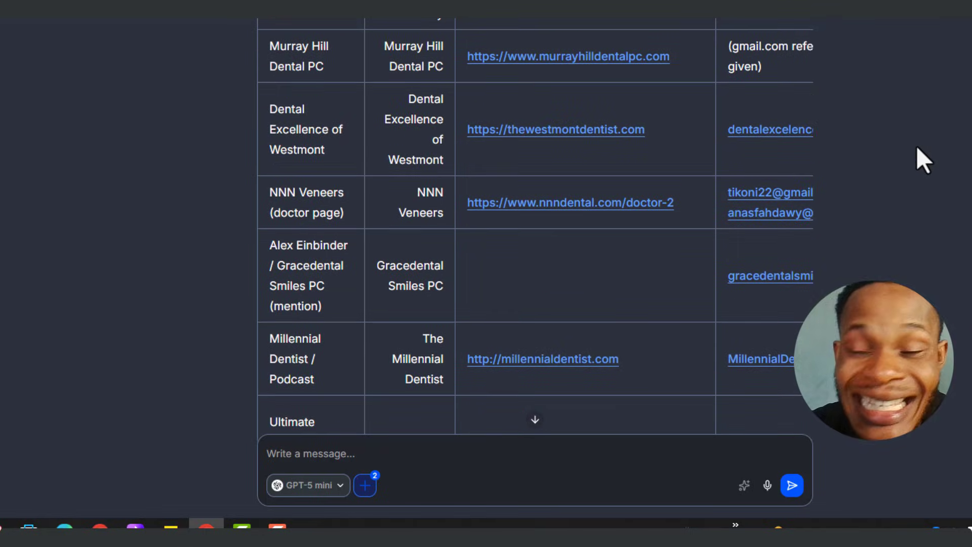
{"action": "scroll", "coordinate": [923, 160], "scroll_direction": "down", "scroll_amount": 6}
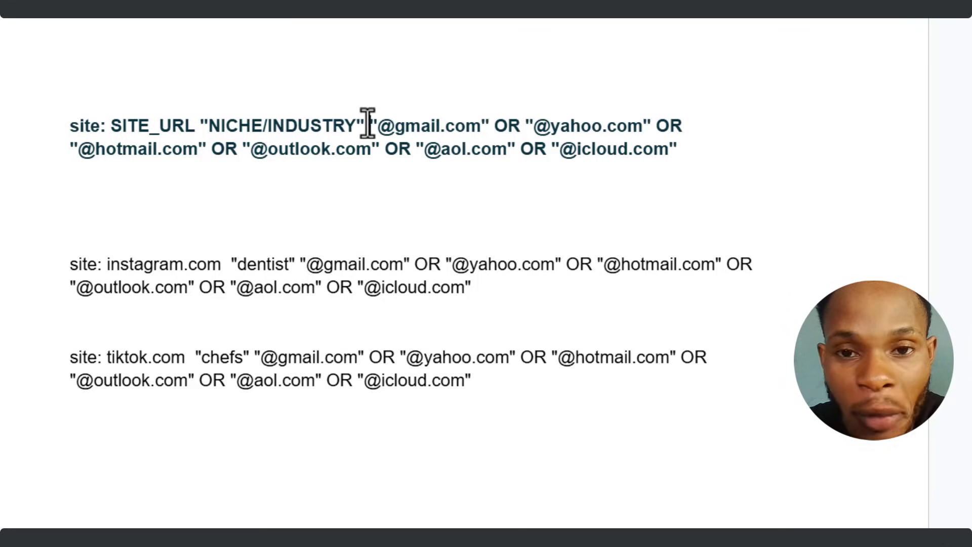
- Insert “google review” “timezone” “country” after "NICHE/INDUSTRY" in the search query template in the document
{"action": "left_click", "coordinate": [368, 122]}
{"action": "key", "text": "ctrl+v"}
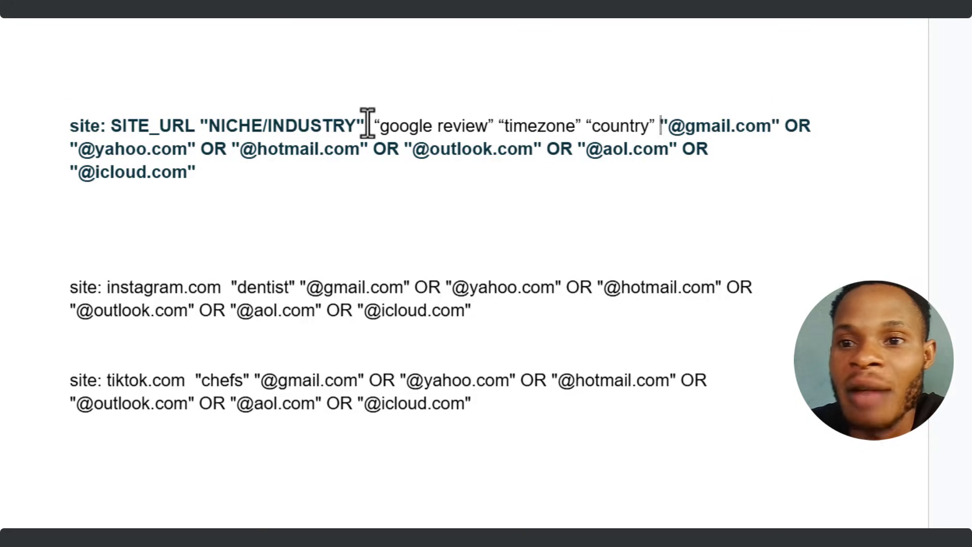
{"action": "left_click_drag", "start_coordinate": [411, 124], "coordinate": [616, 130]}
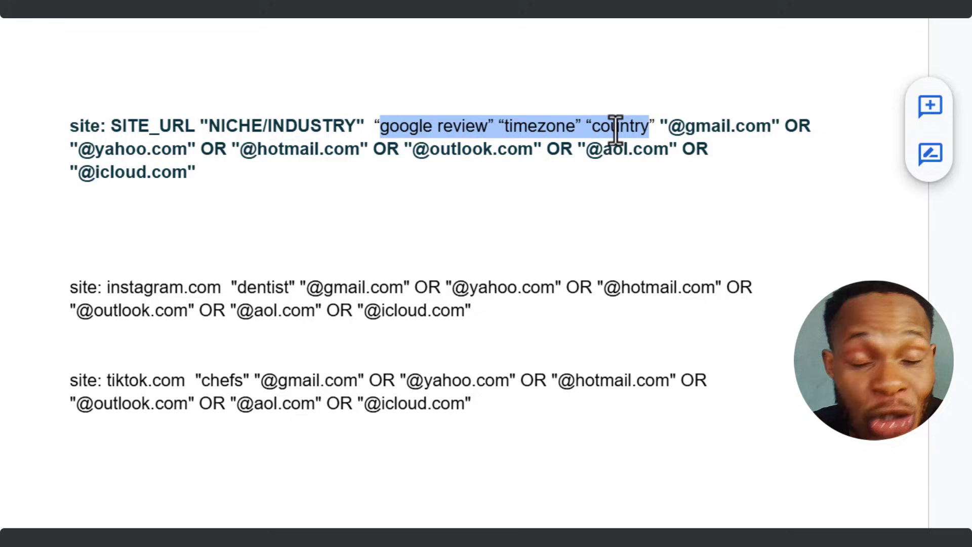
{"action": "left_click", "coordinate": [728, 154]}
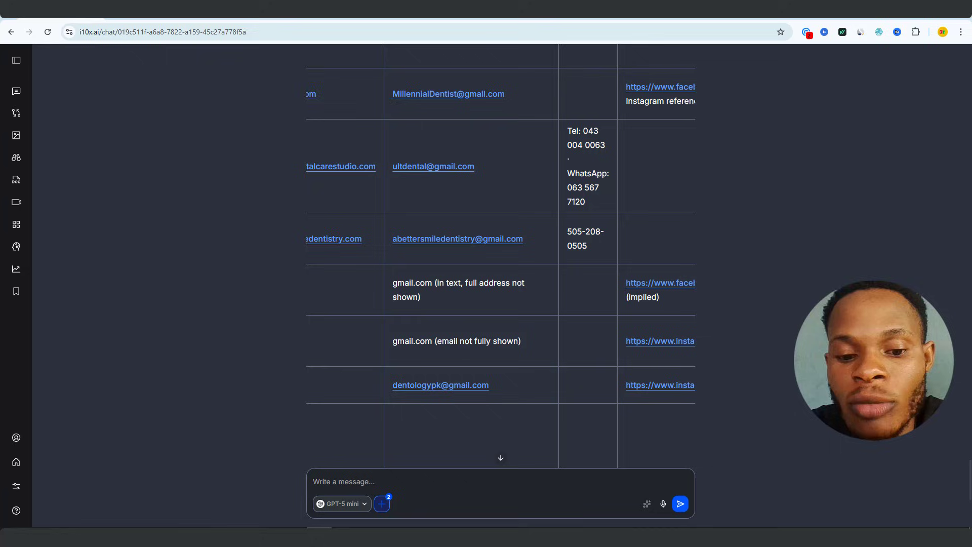
- Examine all columns of the i10X contact table, including emails, phone numbers and social media URLs, down to the closing notes
{"action": "scroll", "coordinate": [501, 255], "scroll_direction": "right", "scroll_amount": 5}
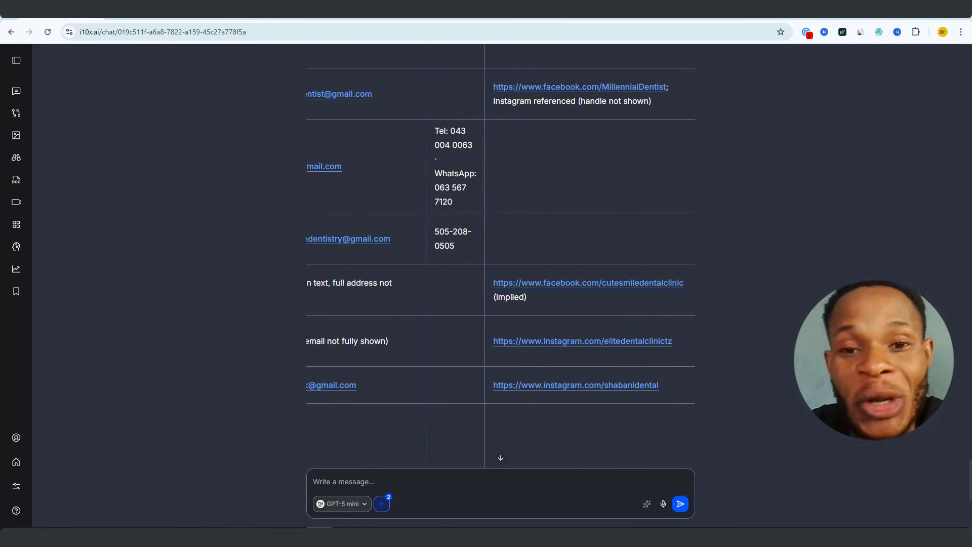
{"action": "scroll", "coordinate": [501, 256], "scroll_direction": "left", "scroll_amount": 1}
{"action": "scroll", "coordinate": [502, 256], "scroll_direction": "down", "scroll_amount": 3}
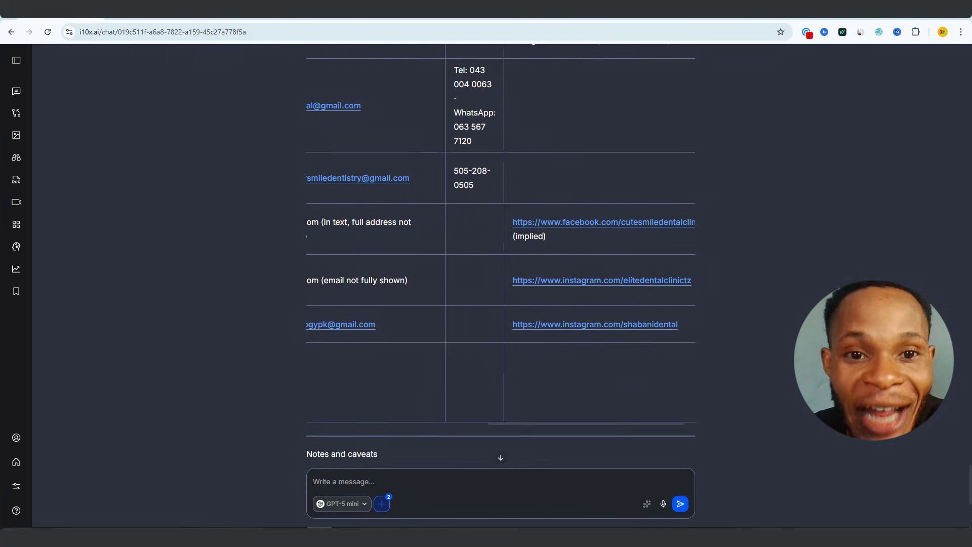
{"action": "scroll", "coordinate": [501, 256], "scroll_direction": "left", "scroll_amount": 6}
{"action": "scroll", "coordinate": [501, 256], "scroll_direction": "up", "scroll_amount": 8}
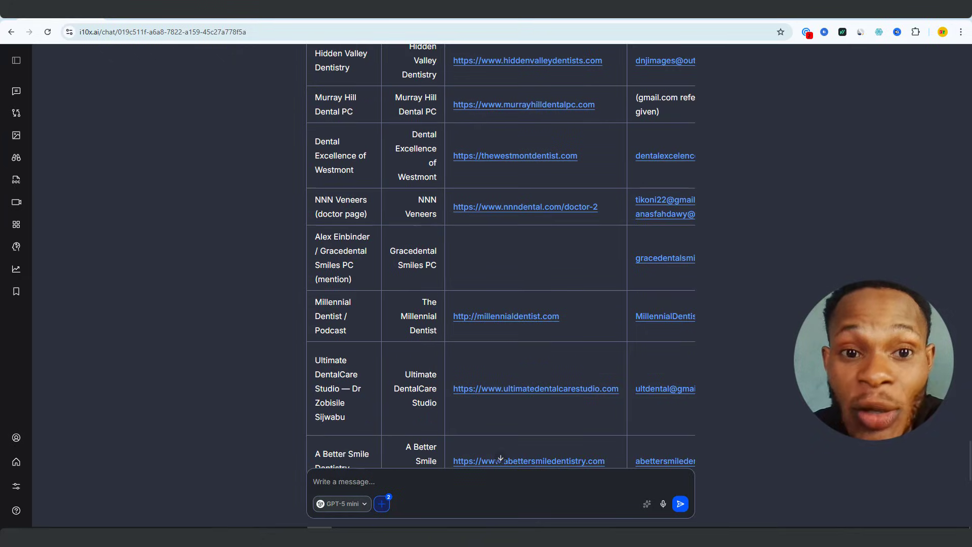
{"action": "scroll", "coordinate": [502, 256], "scroll_direction": "up", "scroll_amount": 11}
{"action": "scroll", "coordinate": [501, 255], "scroll_direction": "right", "scroll_amount": 1}
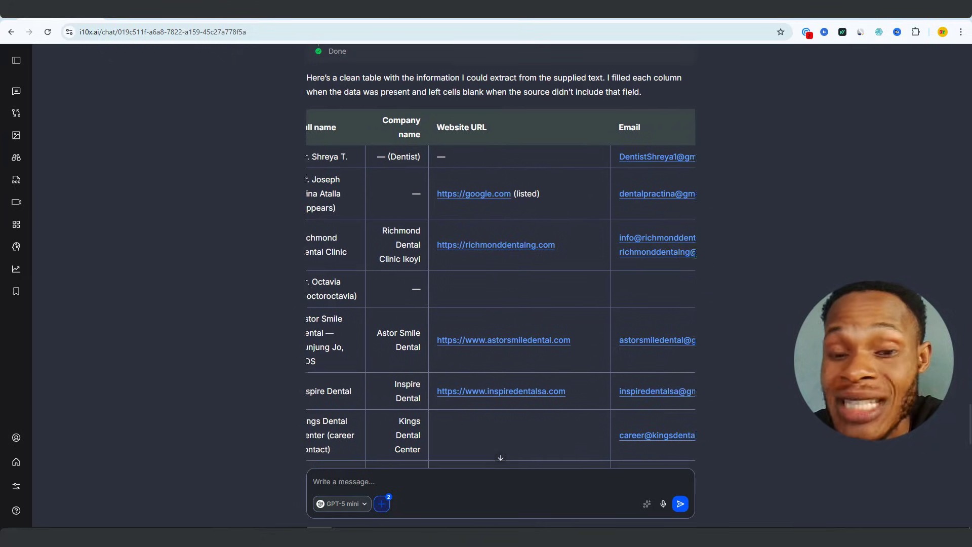
{"action": "scroll", "coordinate": [501, 256], "scroll_direction": "down", "scroll_amount": 1}
{"action": "scroll", "coordinate": [501, 255], "scroll_direction": "right", "scroll_amount": 1}
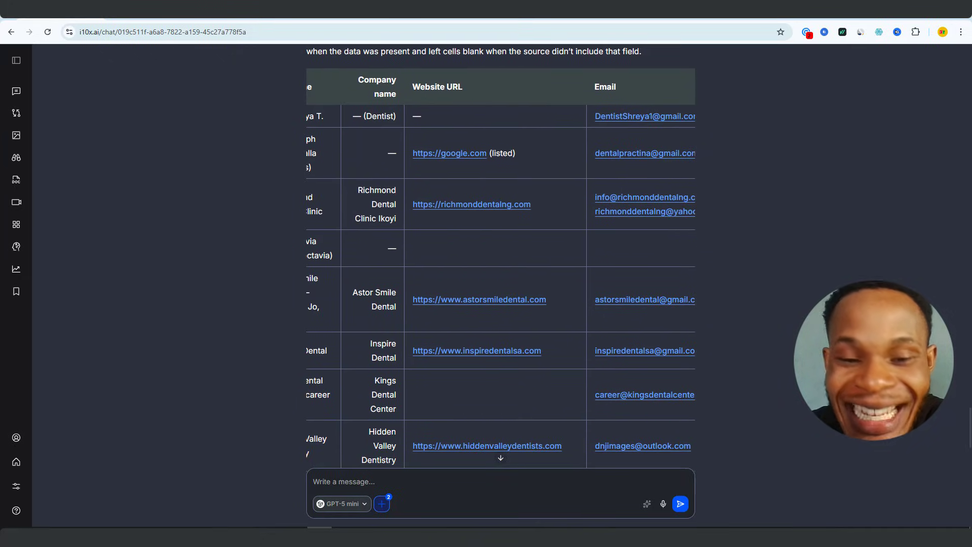
{"action": "scroll", "coordinate": [569, 347], "scroll_direction": "down", "scroll_amount": 5}
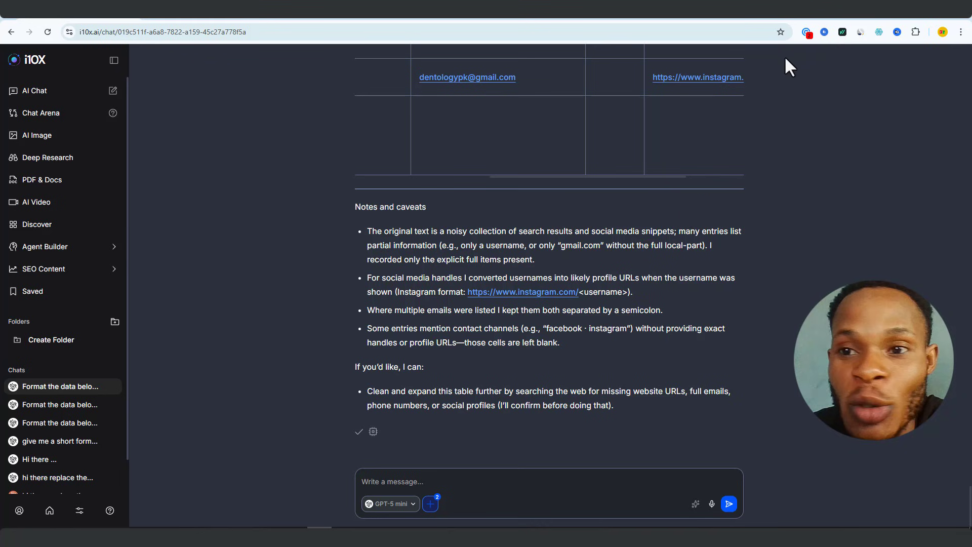
- Open the "list from i10x" spreadsheet in a new browser tab and look over its dentist contact rows
{"action": "key", "text": "ctrl+t"}
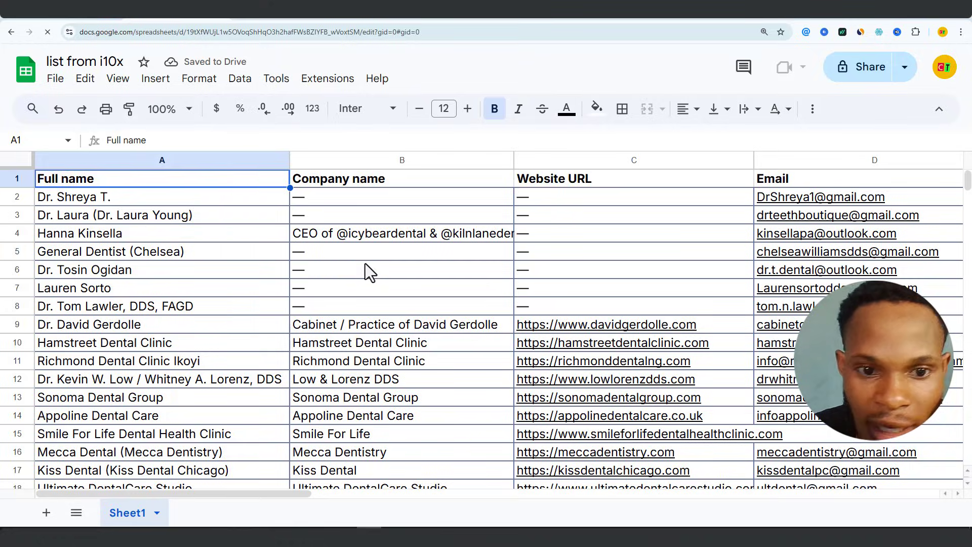
{"action": "scroll", "coordinate": [320, 248], "scroll_direction": "down", "scroll_amount": 2}
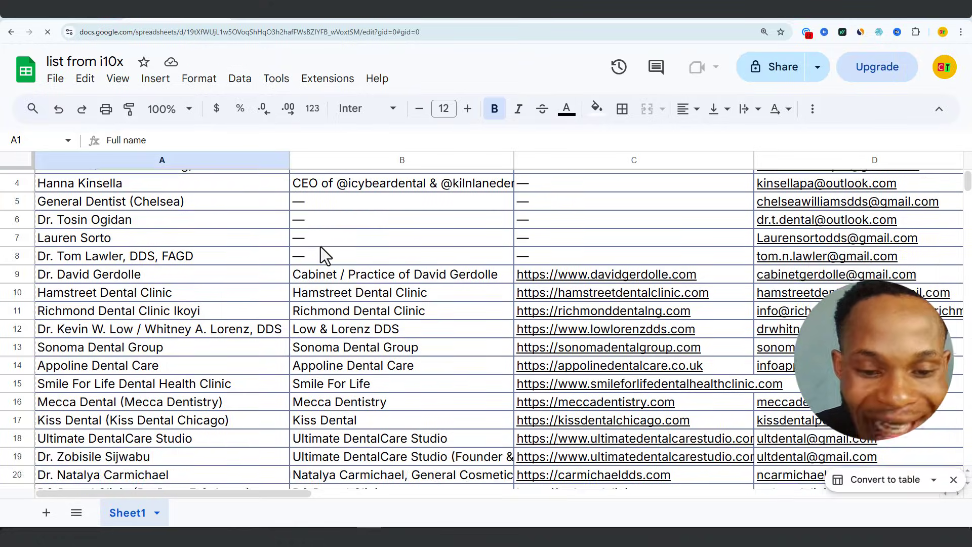
{"action": "scroll", "coordinate": [320, 247], "scroll_direction": "up", "scroll_amount": 2}
{"action": "scroll", "coordinate": [322, 244], "scroll_direction": "down", "scroll_amount": 2}
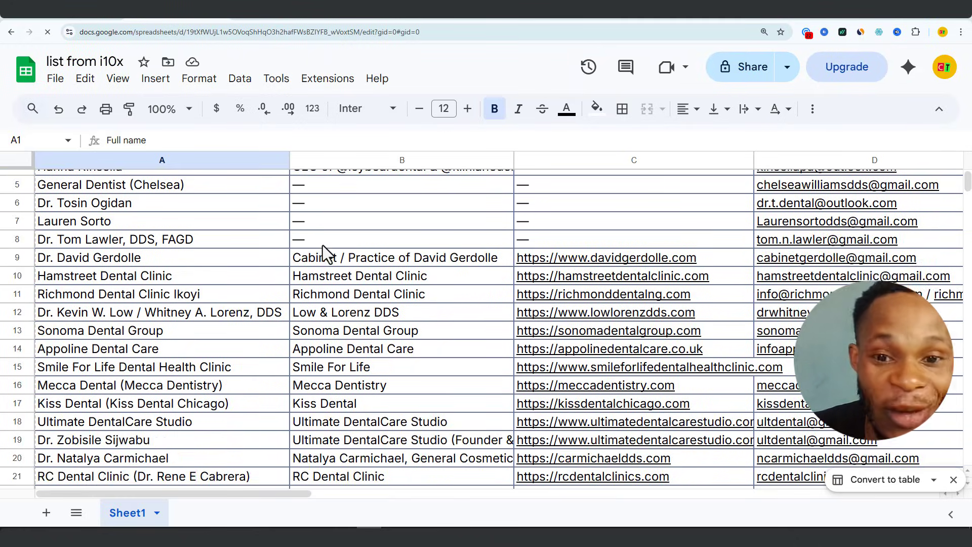
{"action": "scroll", "coordinate": [324, 245], "scroll_direction": "up", "scroll_amount": 2}
- Review the table in the i10X chat once more and return to the contact spreadsheet in Google Sheets
{"action": "left_click", "coordinate": [97, 15]}
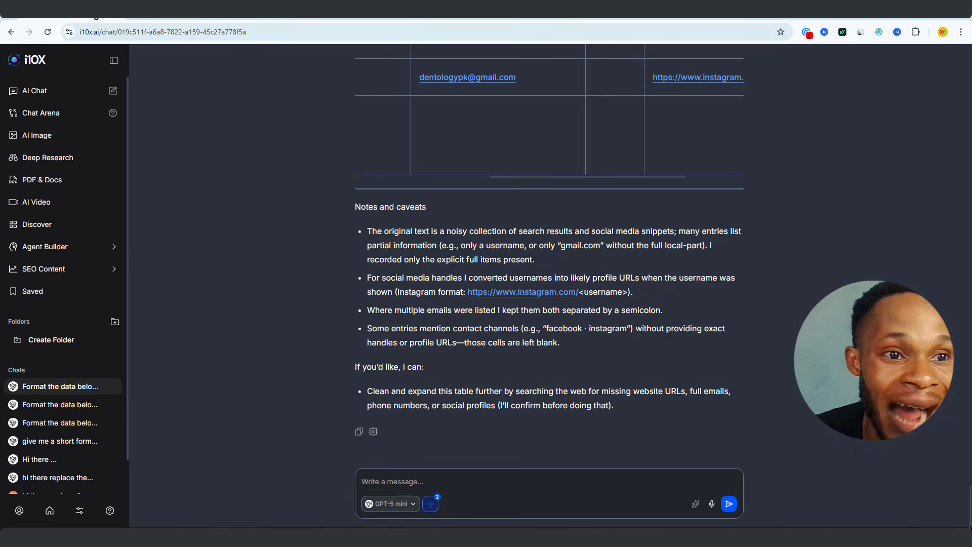
{"action": "scroll", "coordinate": [615, 258], "scroll_direction": "up", "scroll_amount": 3}
{"action": "scroll", "coordinate": [617, 256], "scroll_direction": "up", "scroll_amount": 6}
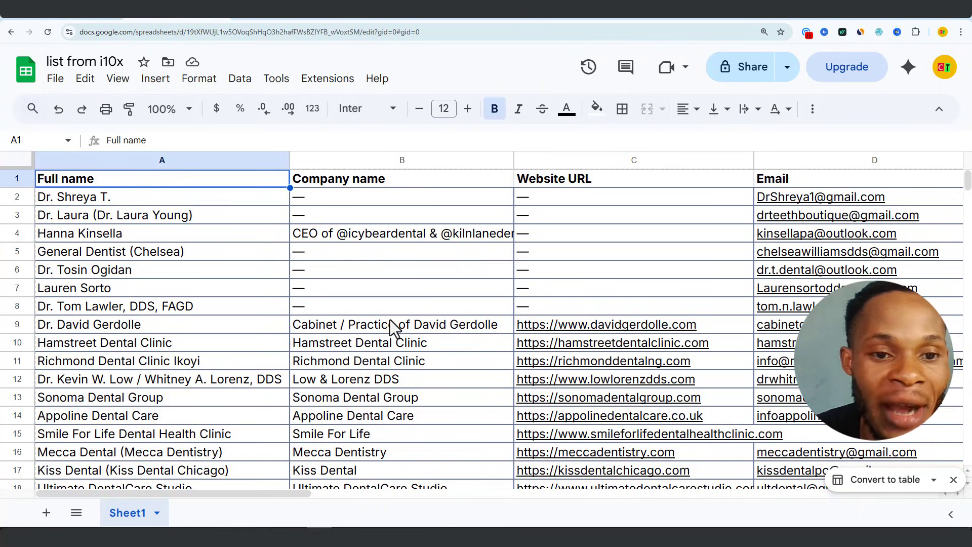
{"action": "scroll", "coordinate": [411, 318], "scroll_direction": "down", "scroll_amount": 3}
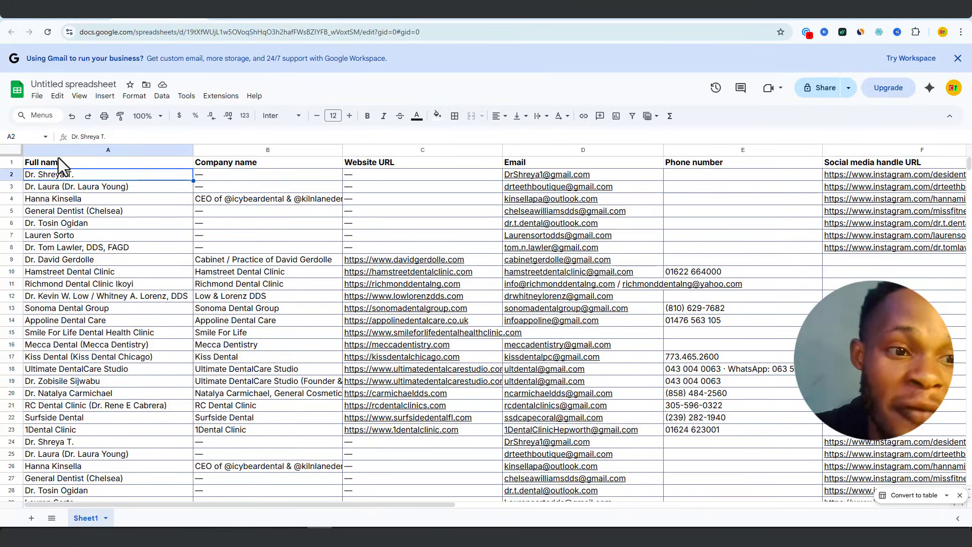
- Inspect the spreadsheet's company name, website, email, phone number and social media columns one by one, and switch back to the i10X chat
{"action": "left_click", "coordinate": [207, 150]}
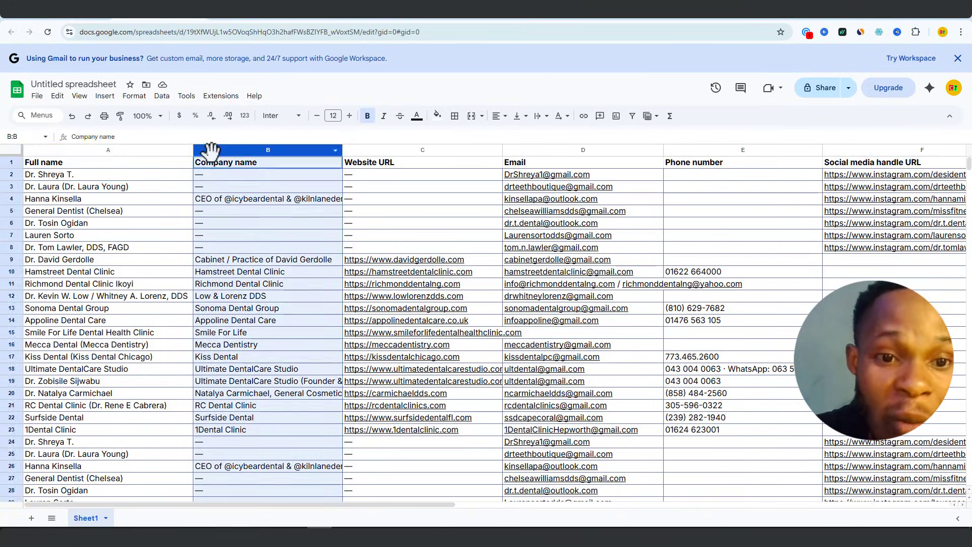
{"action": "left_click", "coordinate": [366, 149]}
{"action": "left_click", "coordinate": [522, 150]}
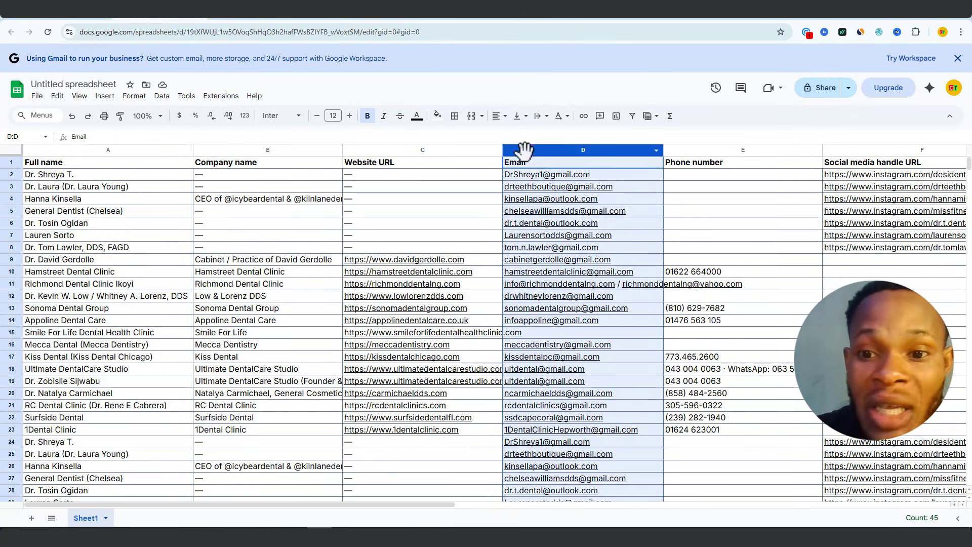
{"action": "left_click", "coordinate": [693, 162]}
{"action": "left_click", "coordinate": [850, 150]}
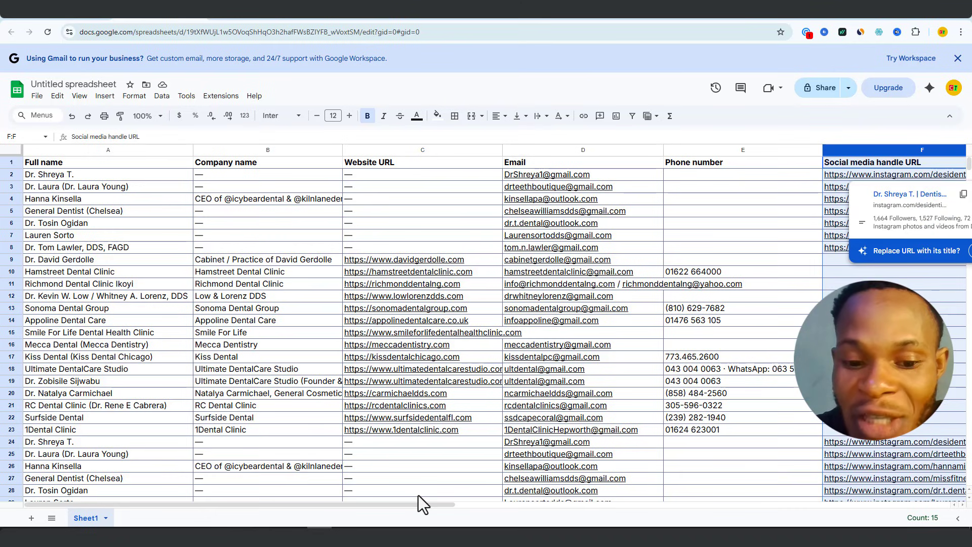
{"action": "left_click_drag", "start_coordinate": [424, 503], "coordinate": [553, 518]}
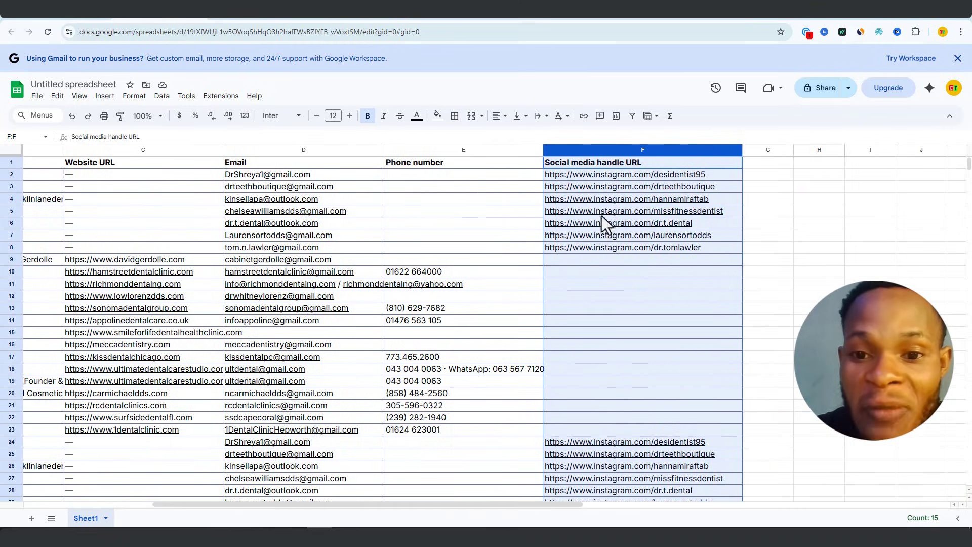
{"action": "mouse_move", "coordinate": [589, 199]}
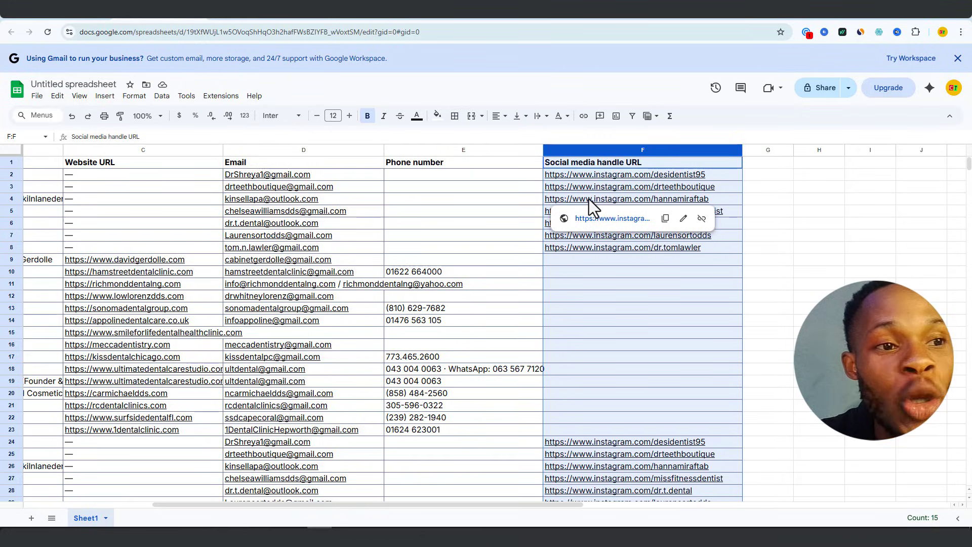
{"action": "left_click", "coordinate": [59, 11]}
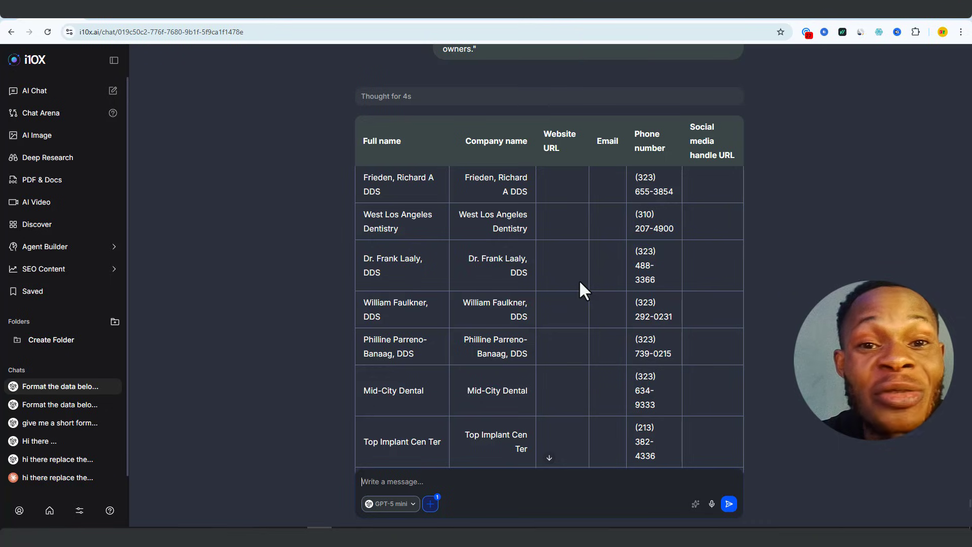